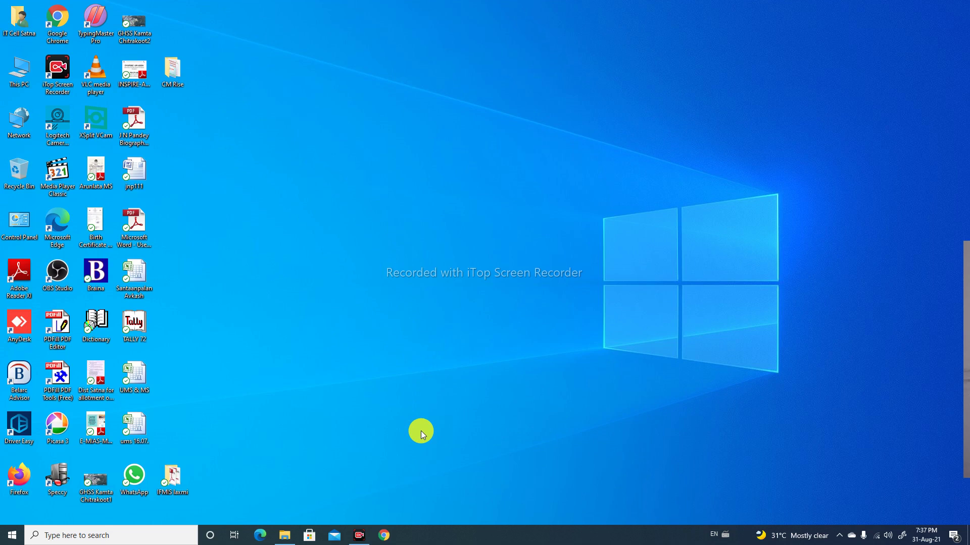
Open a new Chrome window and load vimarsh.mp.gov.in/cmrise/home.aspx, the CM Rise School page
left_click(382, 537)
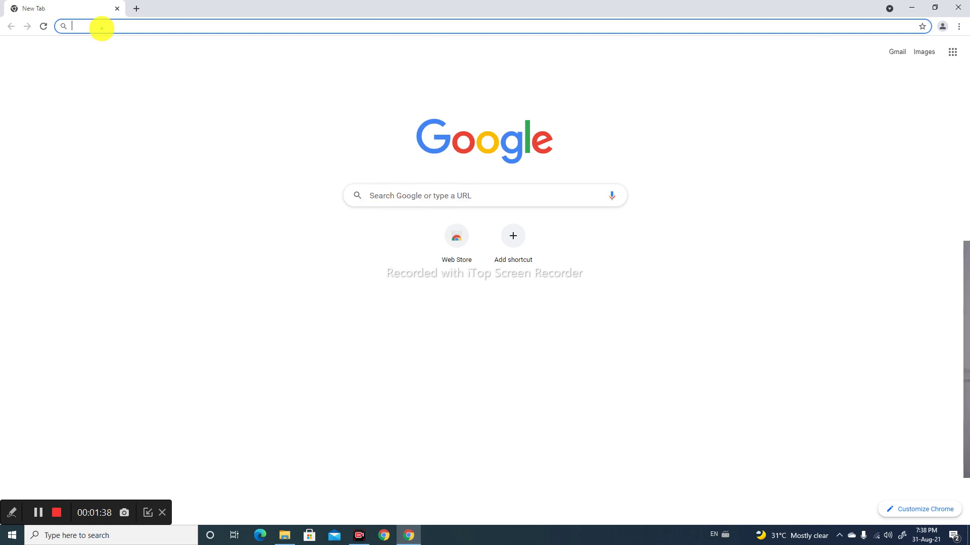
mouse_move(94, 23)
left_mouse_down()
mouse_move(127, 56)
mouse_move(434, 48)
mouse_move(538, 28)
left_mouse_up()
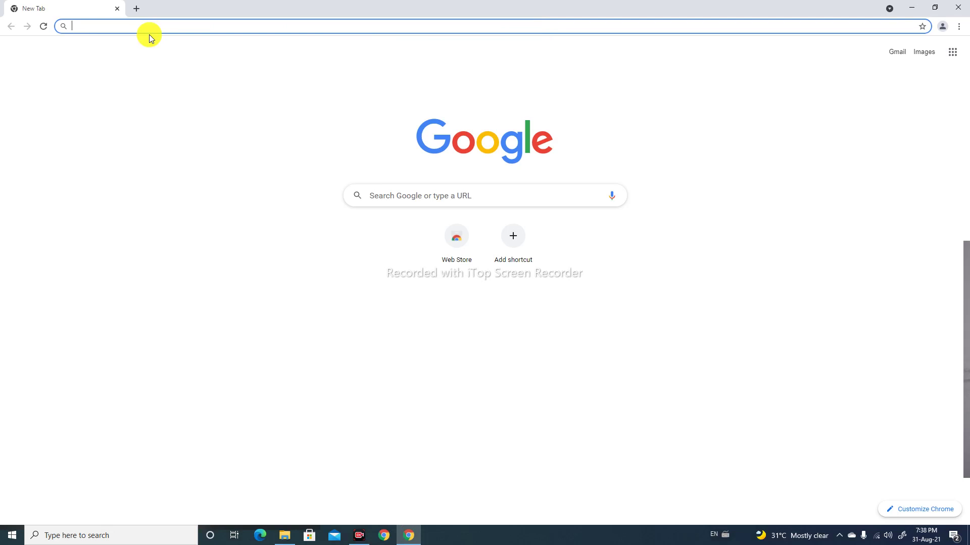
type("https://vimarsh.mp.gov.in/cmrise/home.aspx")
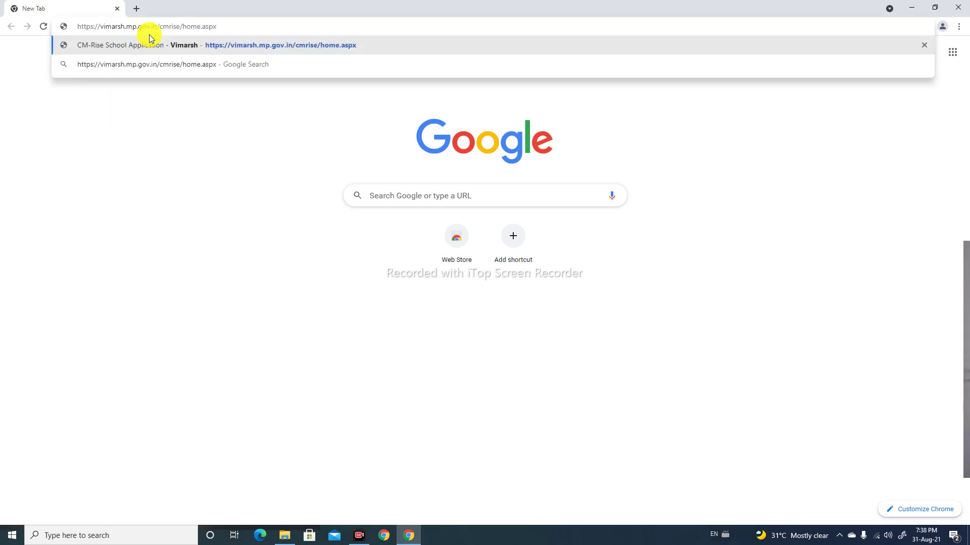
key("Return")
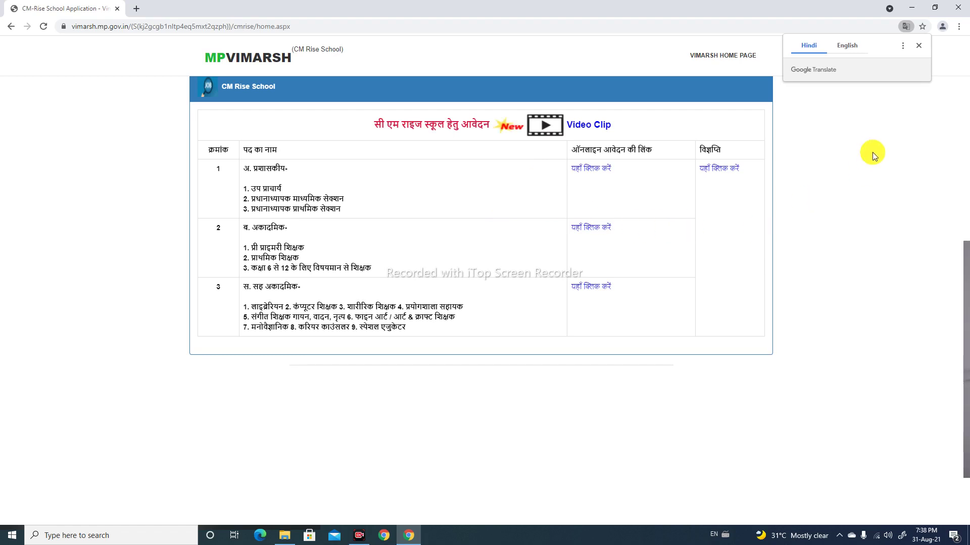
Dismiss the Google Translate popup, look over the three post categories and their links, and zoom in
left_click(919, 47)
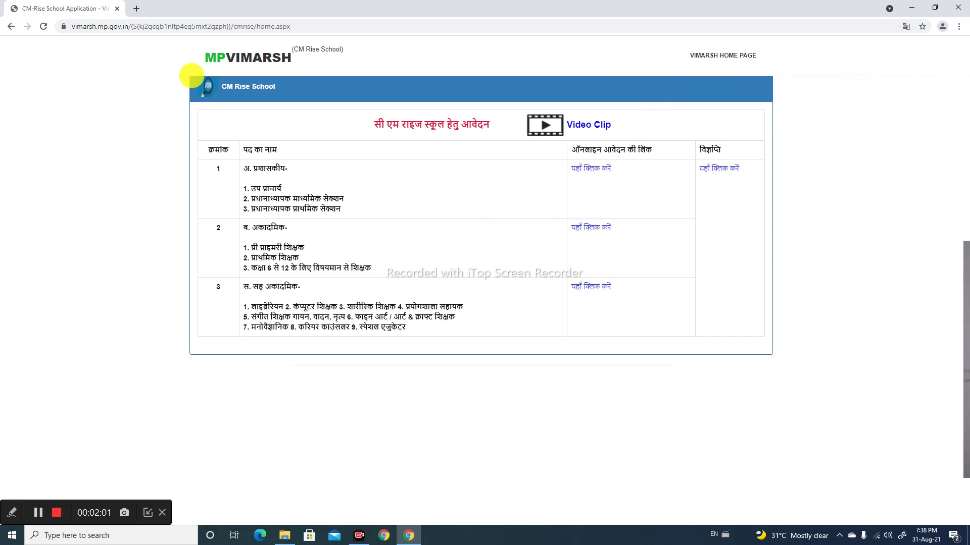
left_click_drag(277, 170, 333, 151)
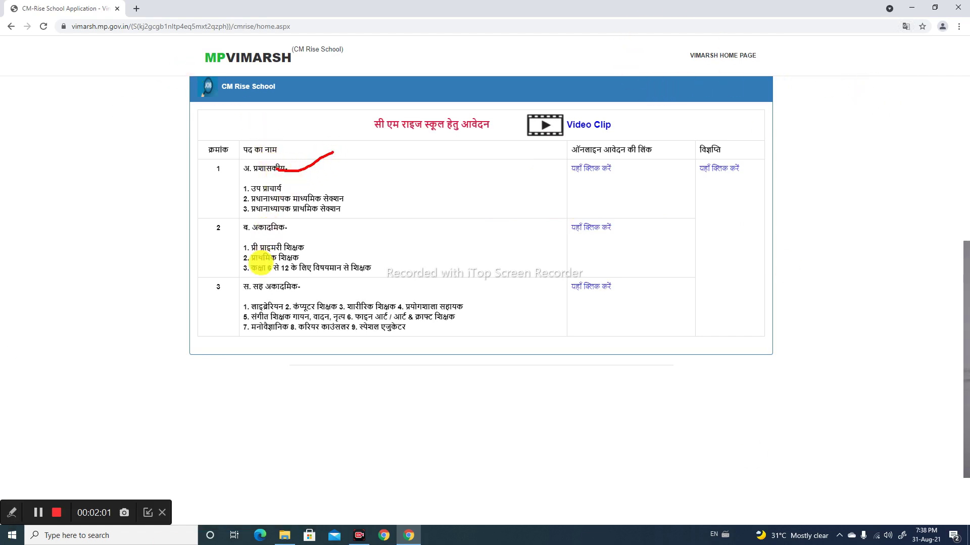
mouse_move(285, 247)
left_mouse_down()
mouse_move(296, 256)
mouse_move(364, 224)
left_mouse_up()
left_click_drag(317, 306, 398, 284)
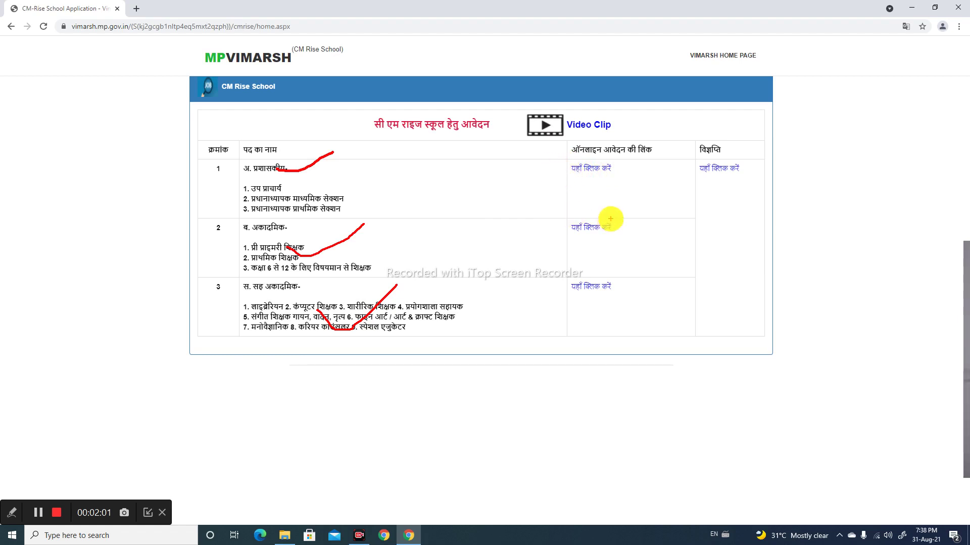
left_click_drag(556, 159, 630, 190)
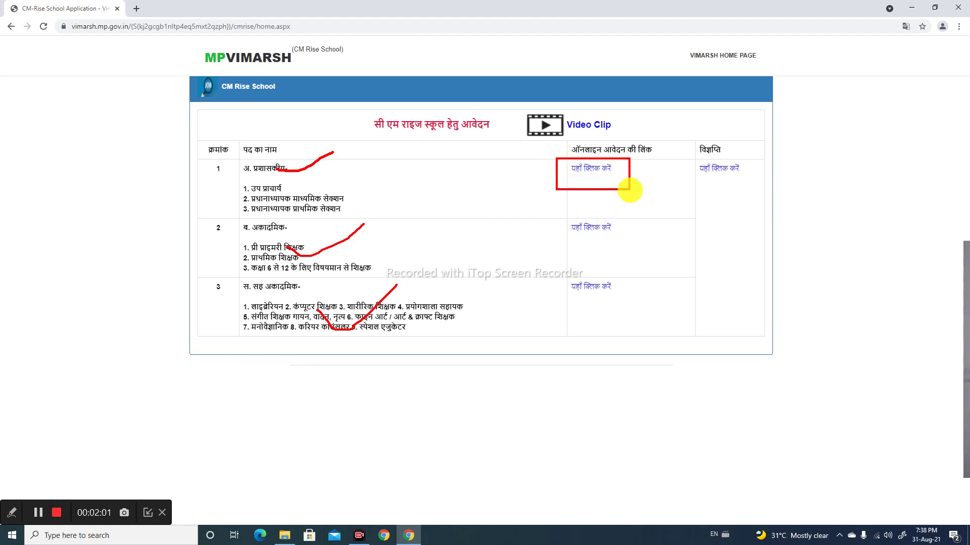
left_click(647, 181)
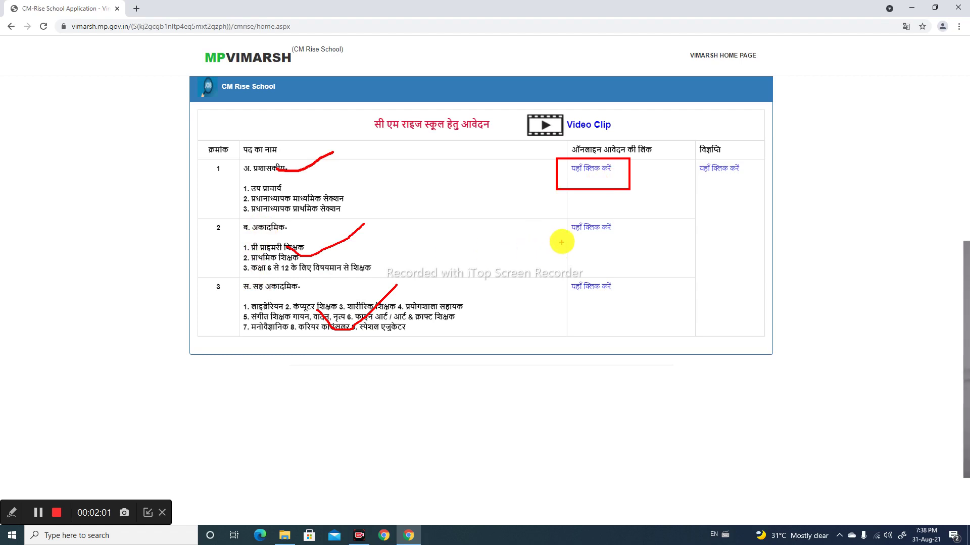
mouse_move(561, 214)
left_mouse_down()
mouse_move(569, 244)
mouse_move(628, 249)
left_mouse_up()
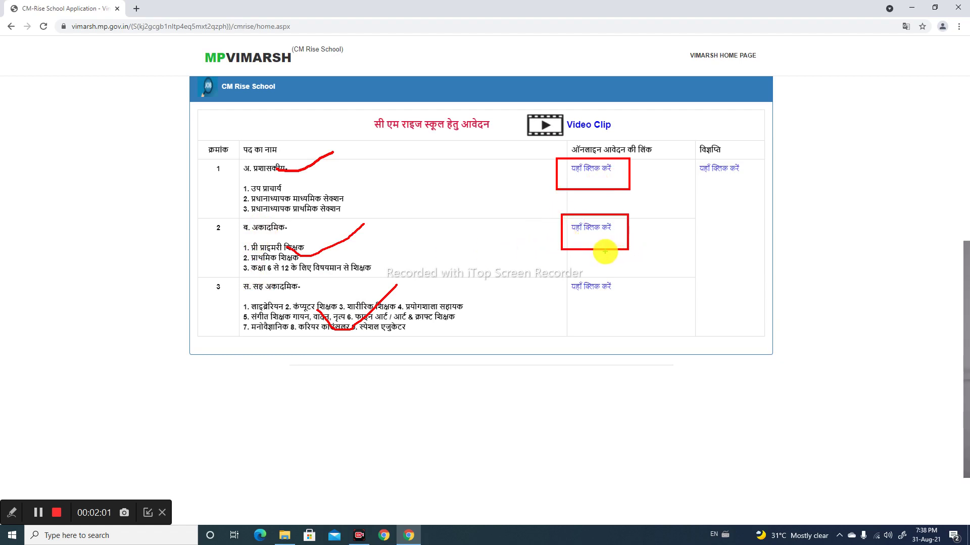
left_click_drag(562, 271, 622, 309)
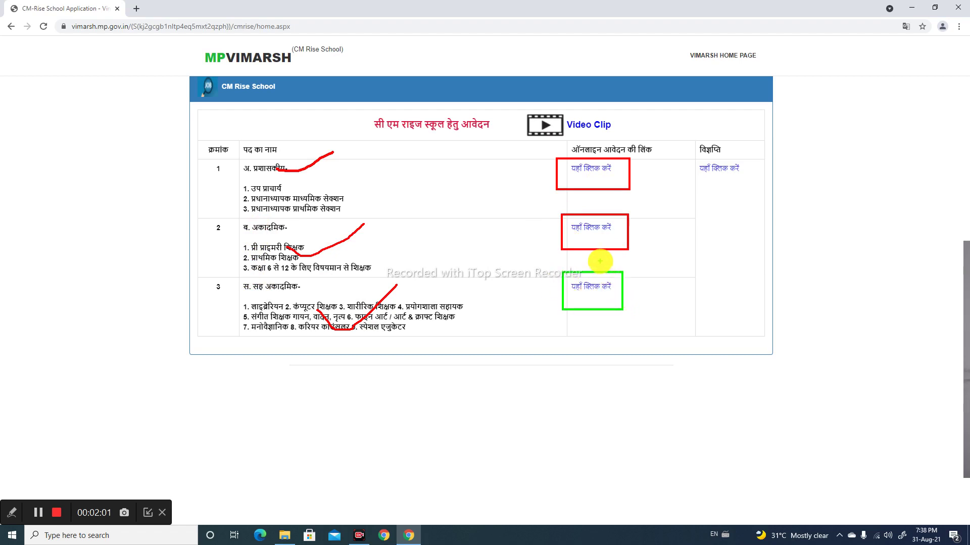
key("Escape")
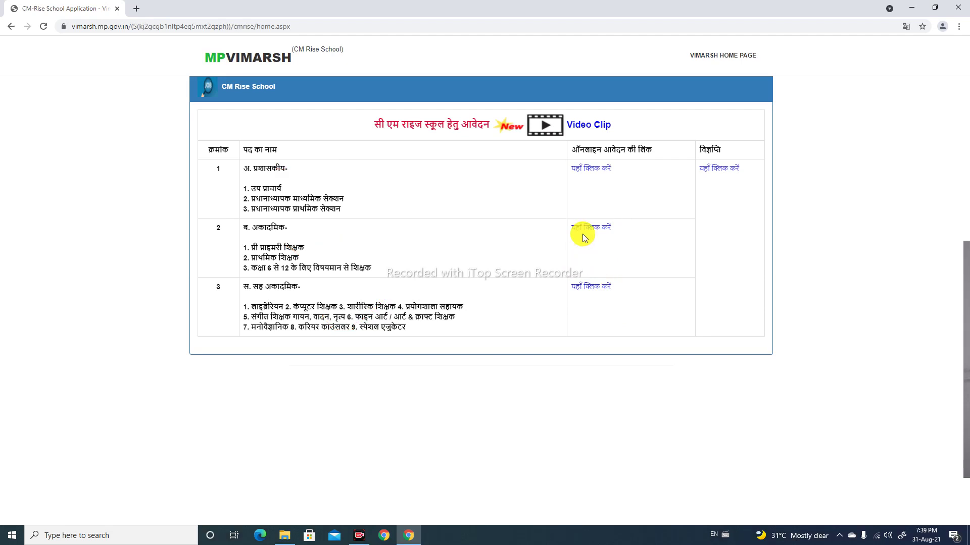
key("ctrl+plus")
key("ctrl+plus")
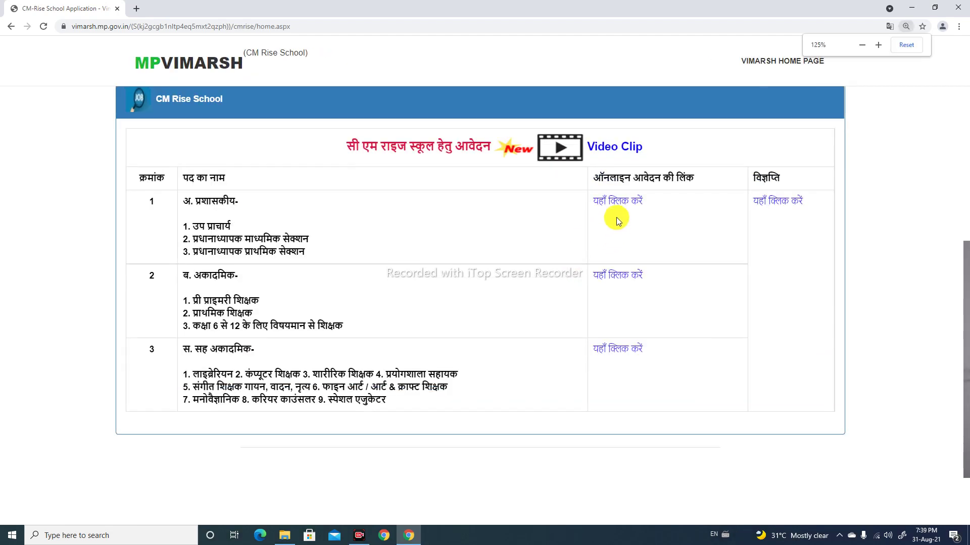
Open the principal/vice-principal application form and dismiss the 'please fill Unique ID' alert
left_click(618, 206)
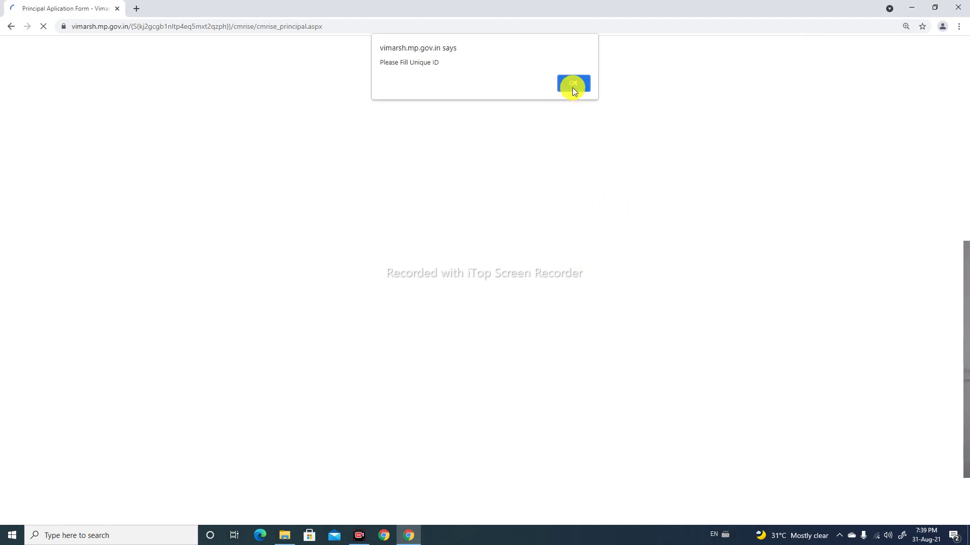
left_click(572, 83)
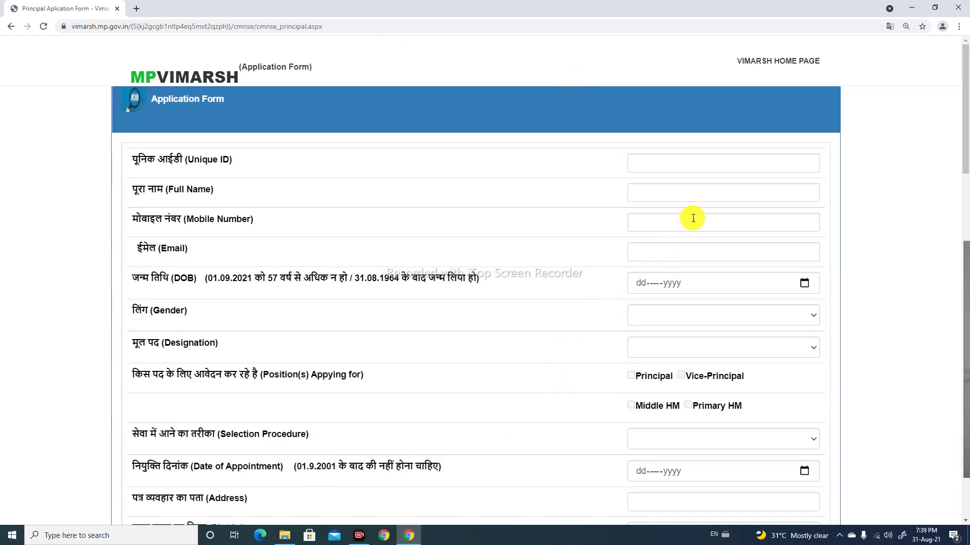
scroll(688, 215, "down", 1)
scroll(688, 215, "up", 1)
Enter the applicant's Unique ID, correcting typos, and move to the Full Name field
left_click(683, 171)
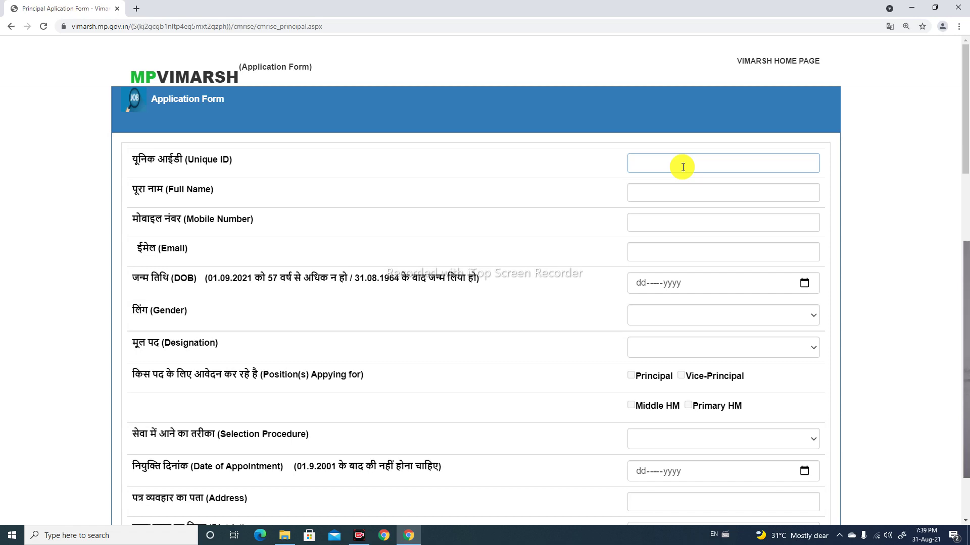
key("Tab")
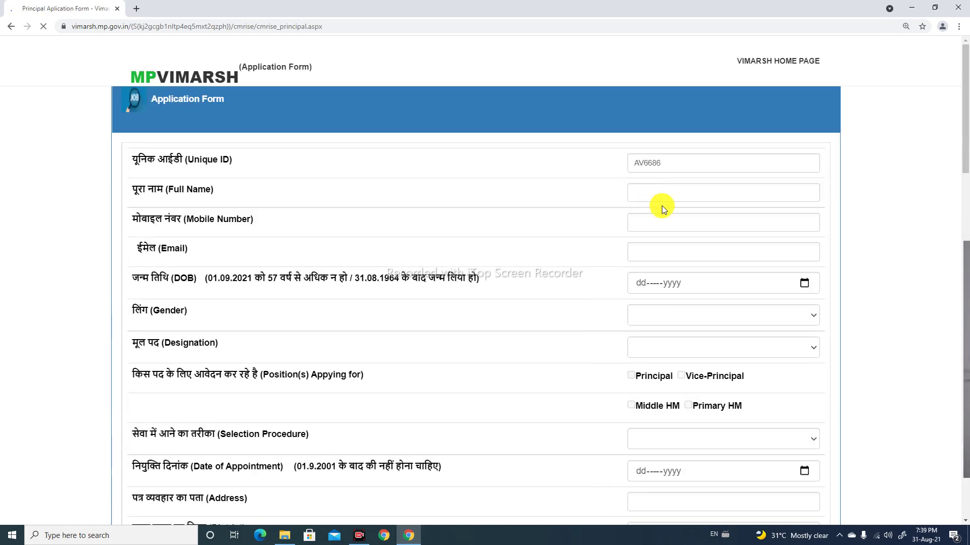
left_click(663, 195)
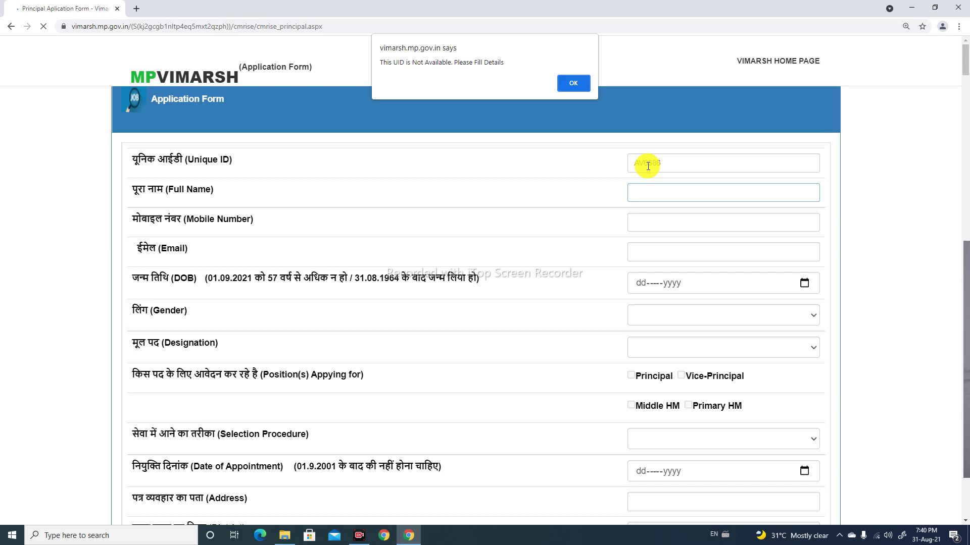
Dismiss the UID-unavailable alert and fill in the applicant's full name, mobile number and e-mail address
left_click(576, 82)
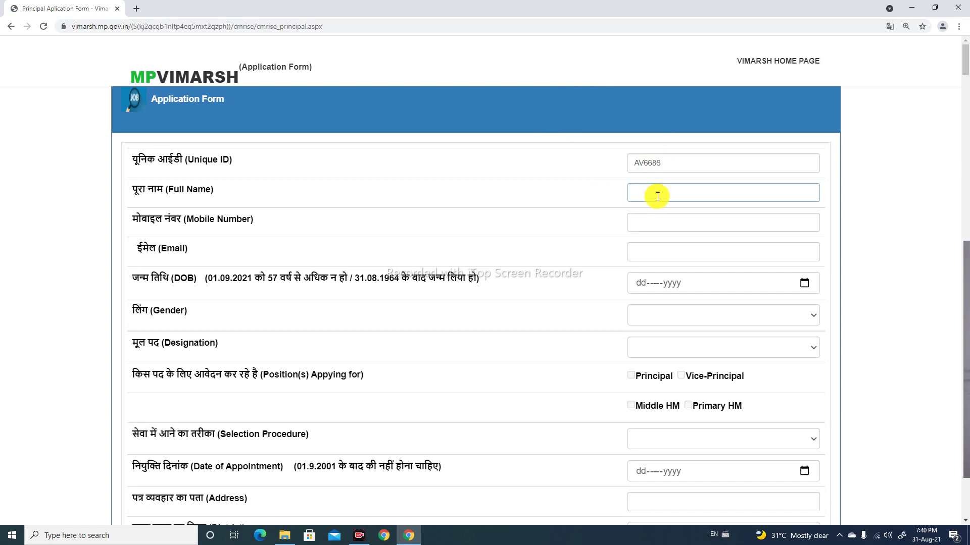
left_click(693, 215)
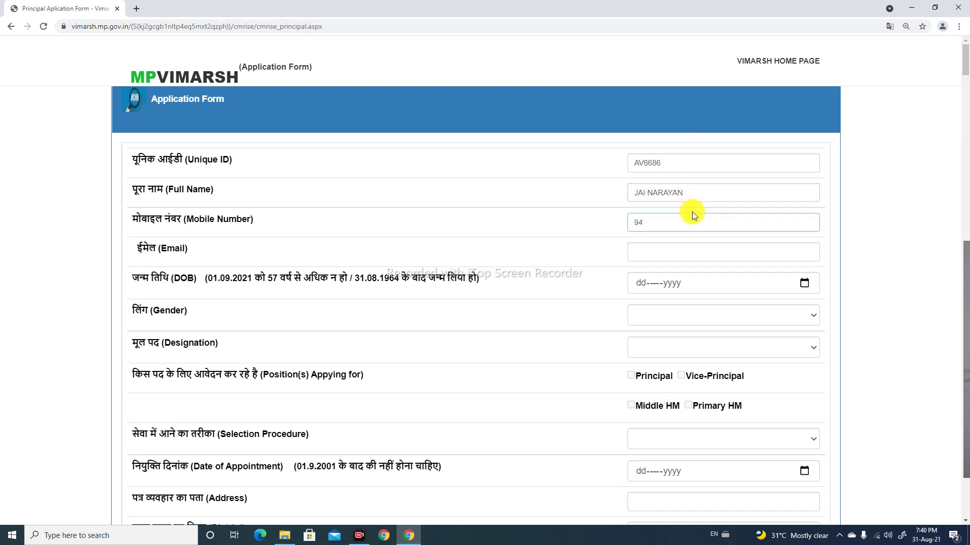
left_click(681, 254)
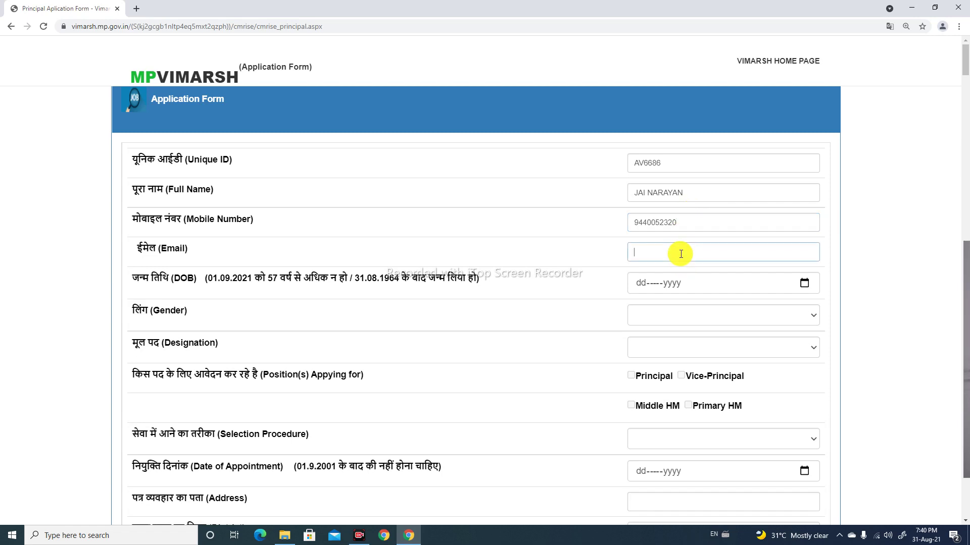
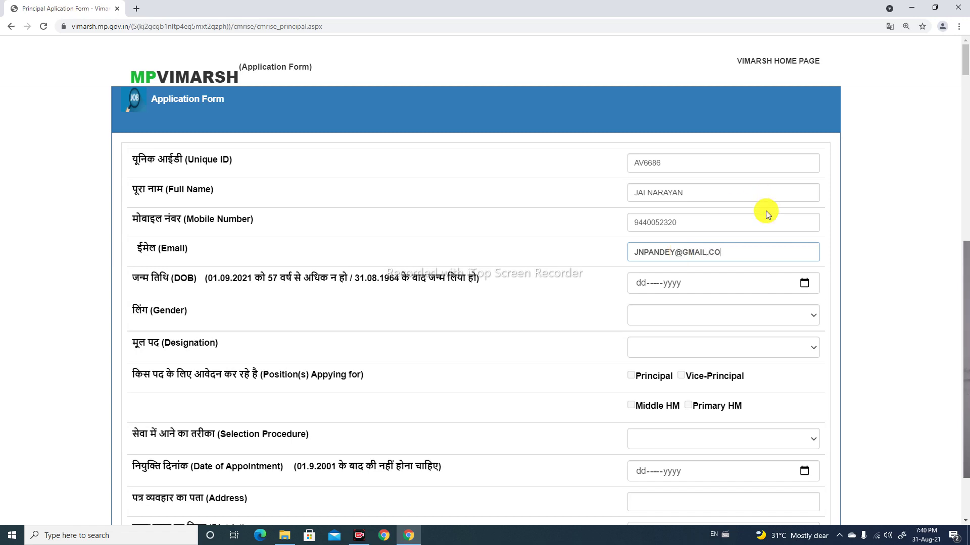
Open the date-of-birth calendar and switch it to month-and-year selection
left_click(680, 282)
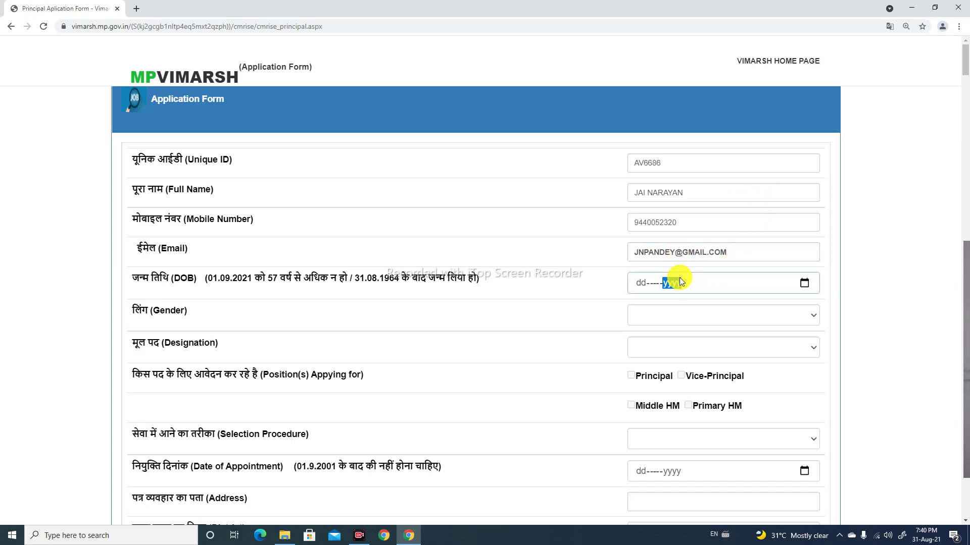
left_click(804, 282)
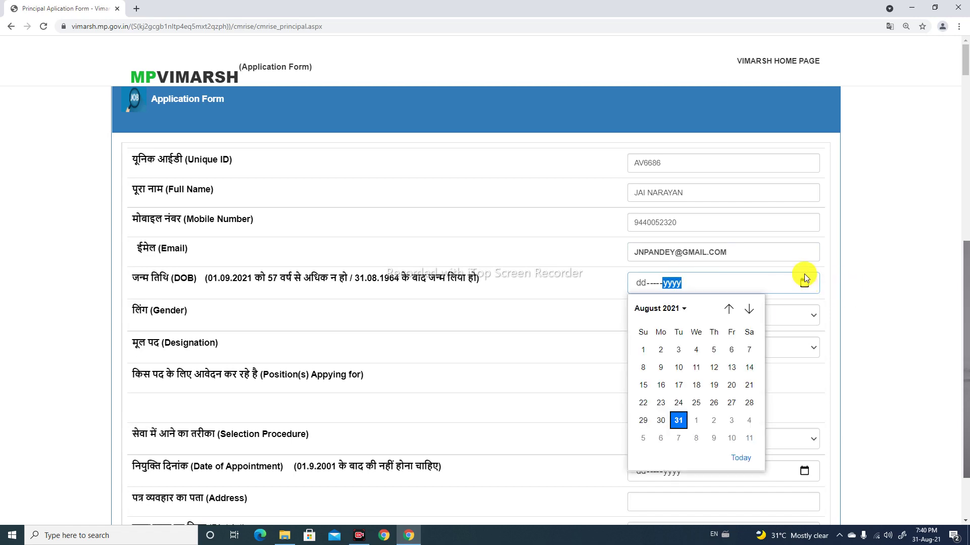
left_click(682, 311)
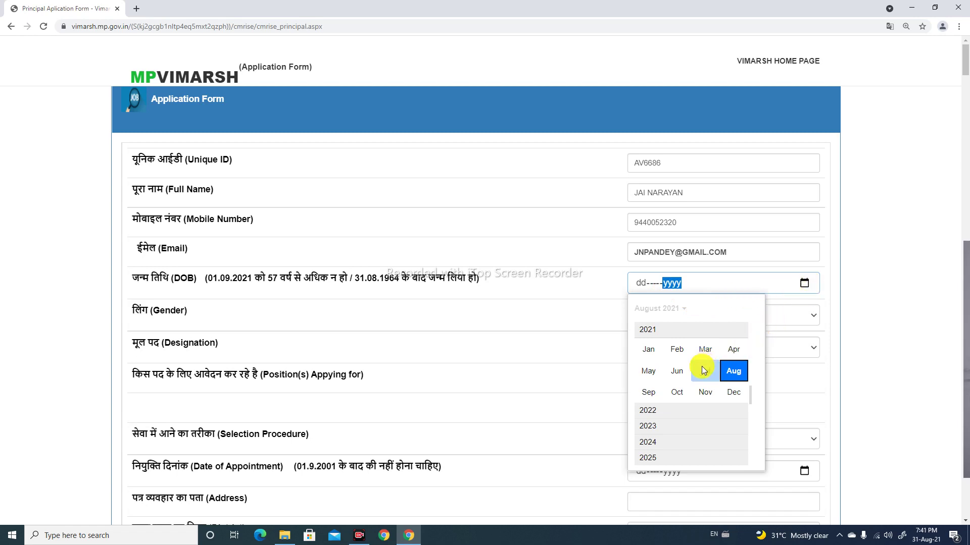
left_click(709, 352)
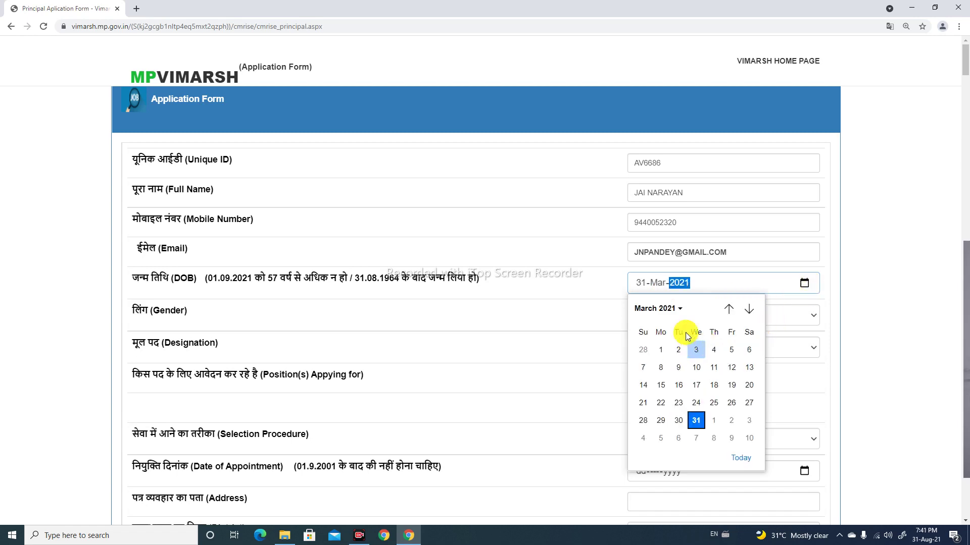
left_click(680, 309)
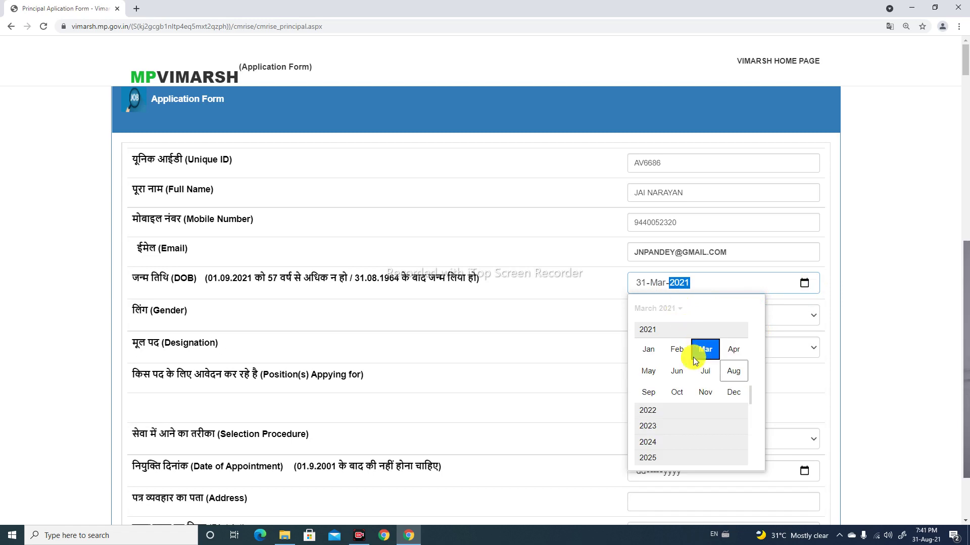
scroll(660, 420, "down", 1)
scroll(659, 417, "down", 1)
scroll(659, 415, "up", 2)
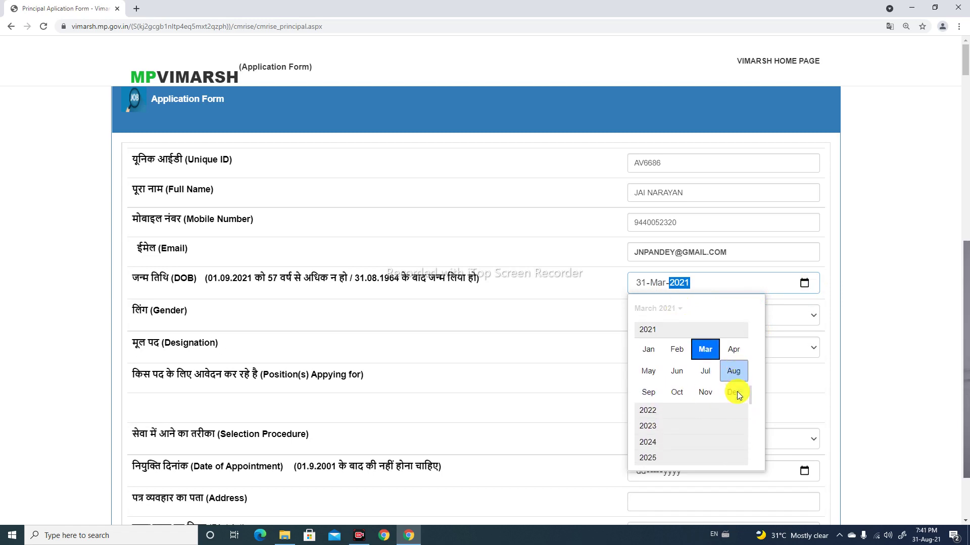
scroll(741, 444, "down", 15)
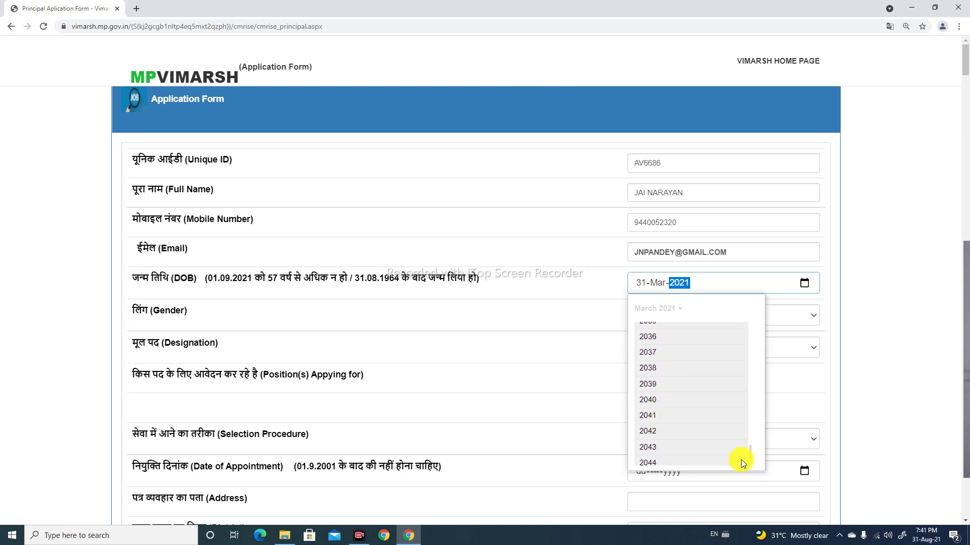
scroll(744, 433, "up", 6)
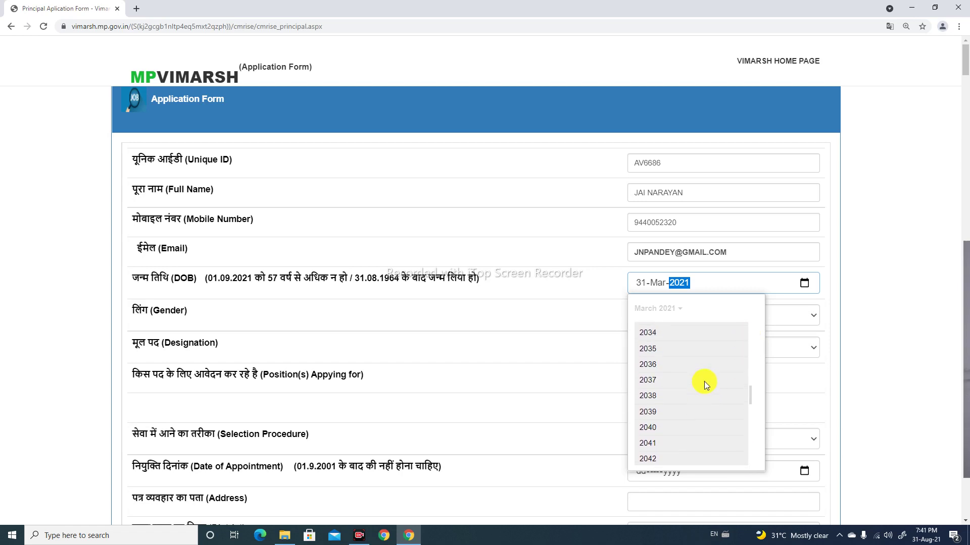
scroll(703, 374, "up", 4)
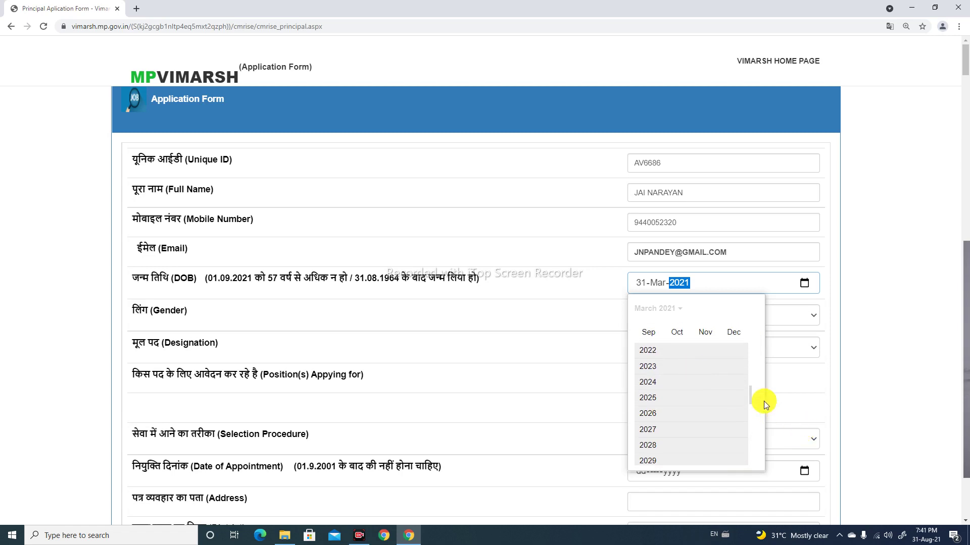
scroll(743, 353, "up", 7)
scroll(696, 393, "up", 3)
scroll(665, 395, "up", 4)
scroll(666, 376, "up", 4)
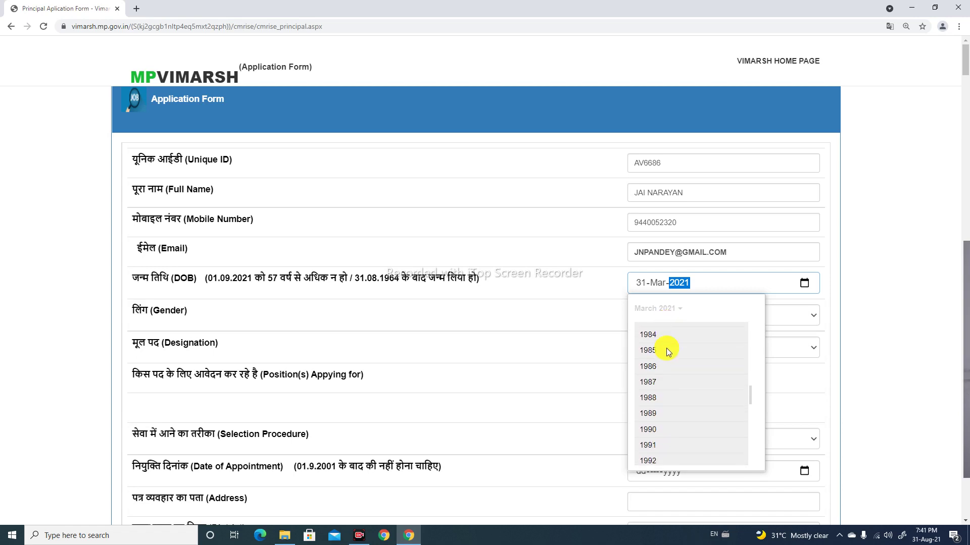
scroll(666, 354, "up", 4)
scroll(661, 354, "up", 4)
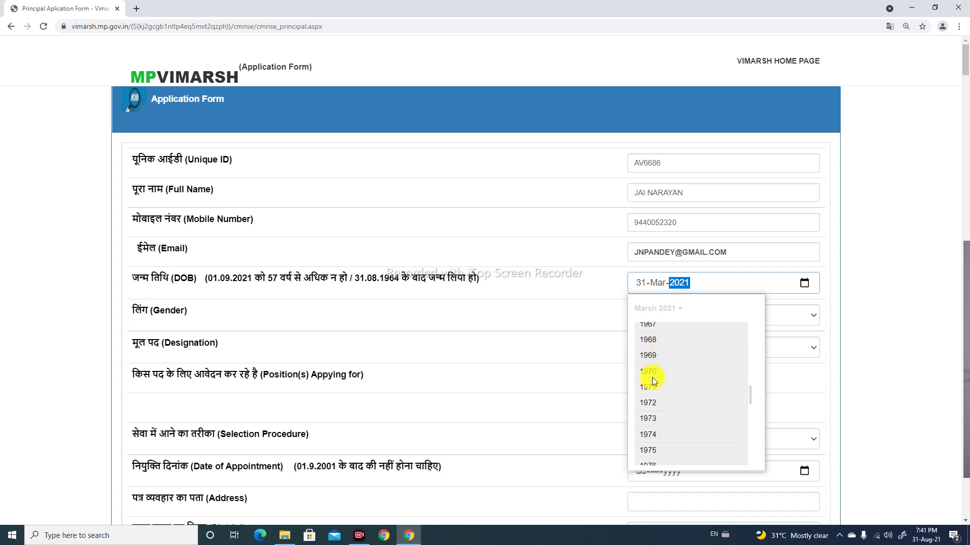
left_click(648, 372)
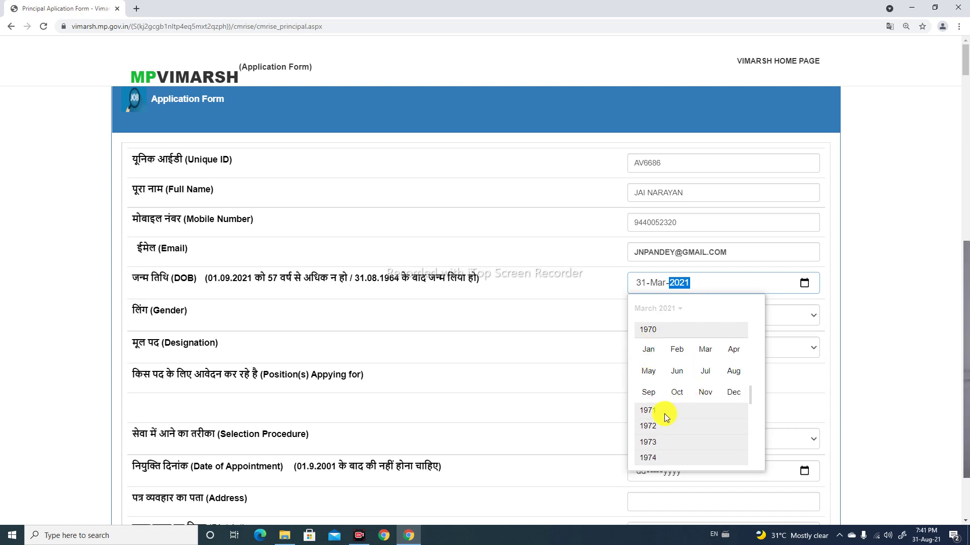
left_click(731, 355)
left_click(714, 423)
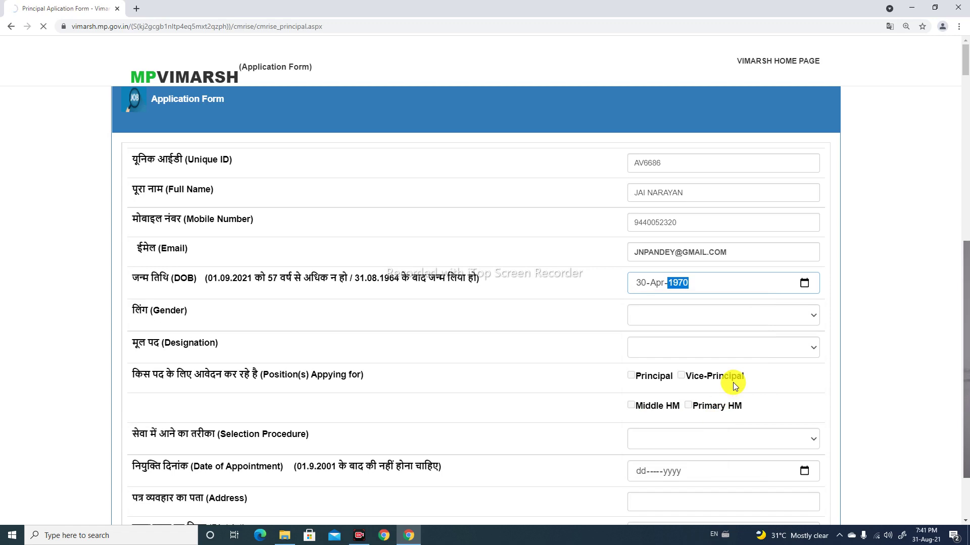
left_click(814, 316)
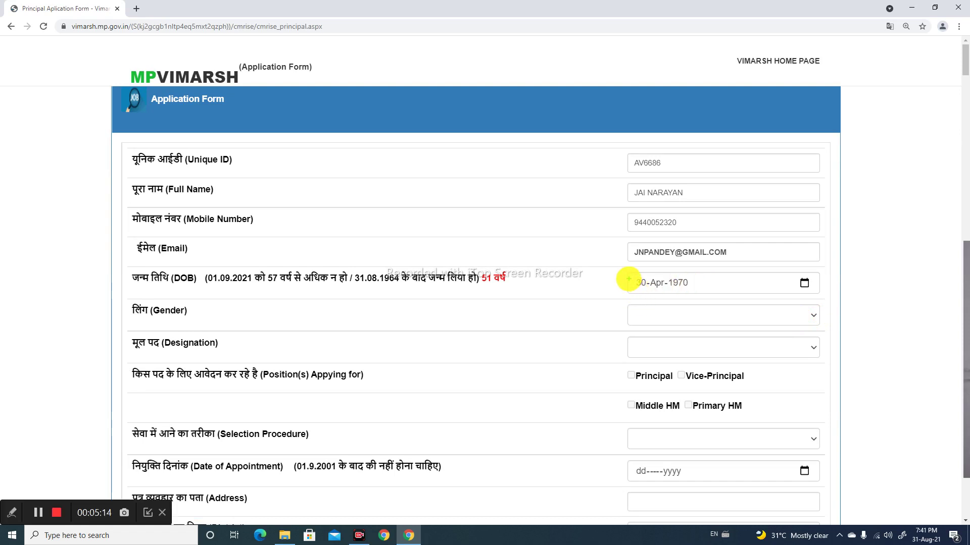
Review the filled details, highlighting parts of the form
left_click_drag(618, 271, 755, 306)
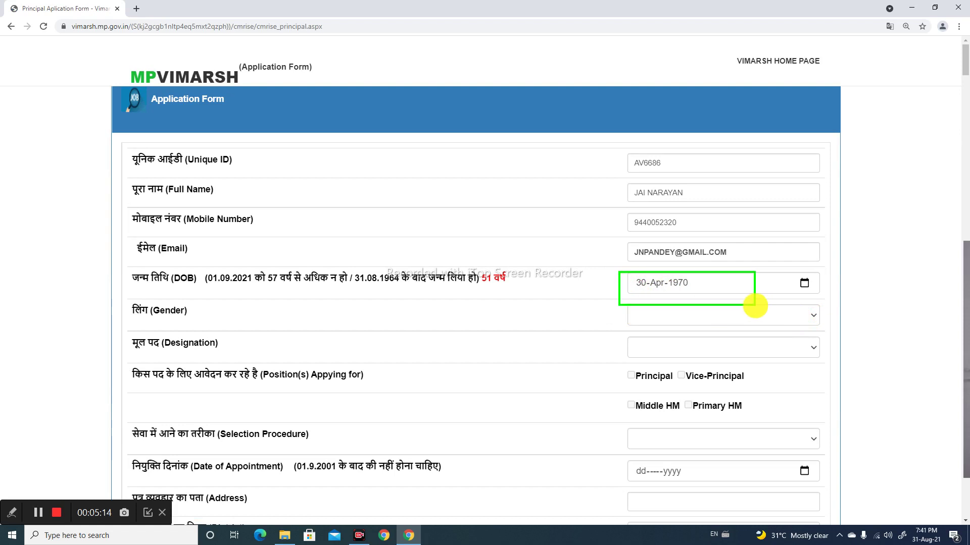
left_click_drag(498, 275, 575, 243)
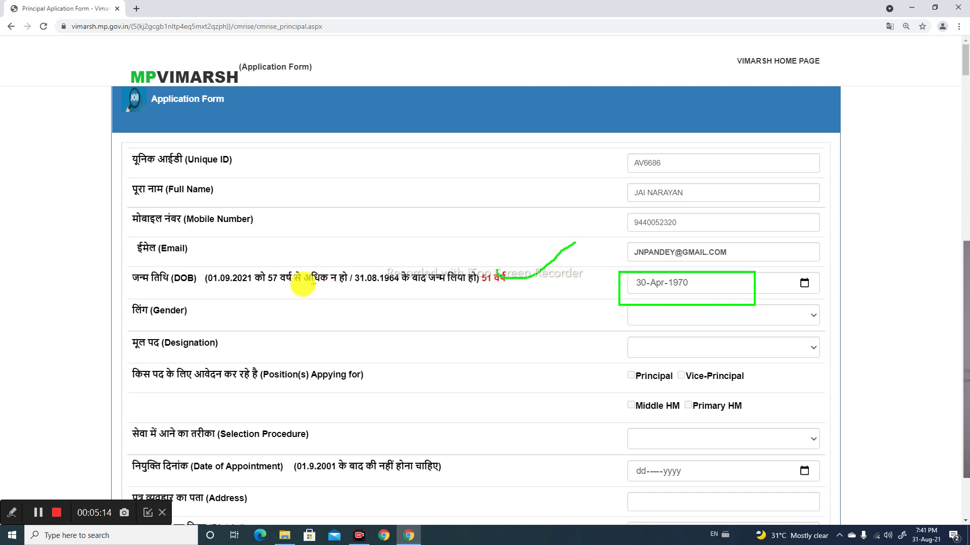
mouse_move(202, 268)
left_mouse_down()
mouse_move(237, 306)
mouse_move(268, 295)
left_mouse_up()
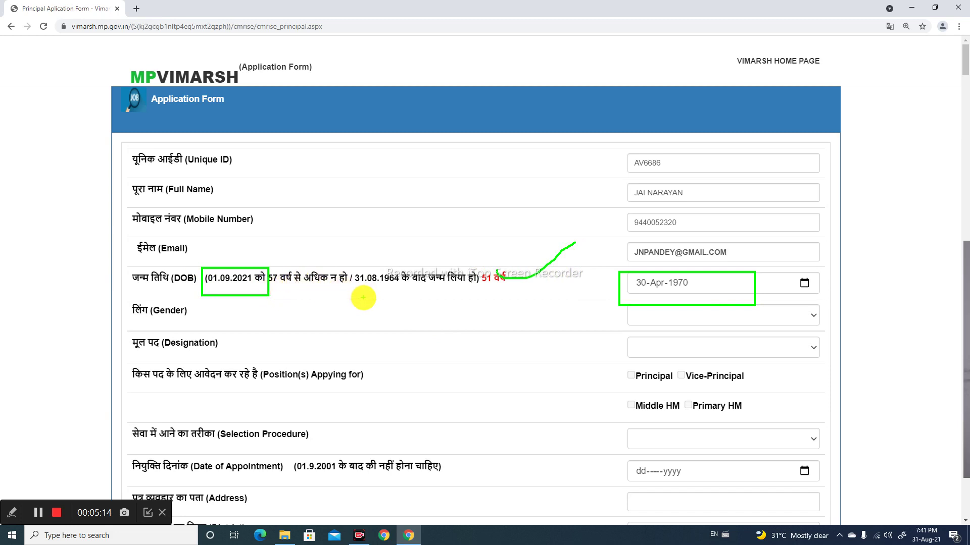
key("Escape")
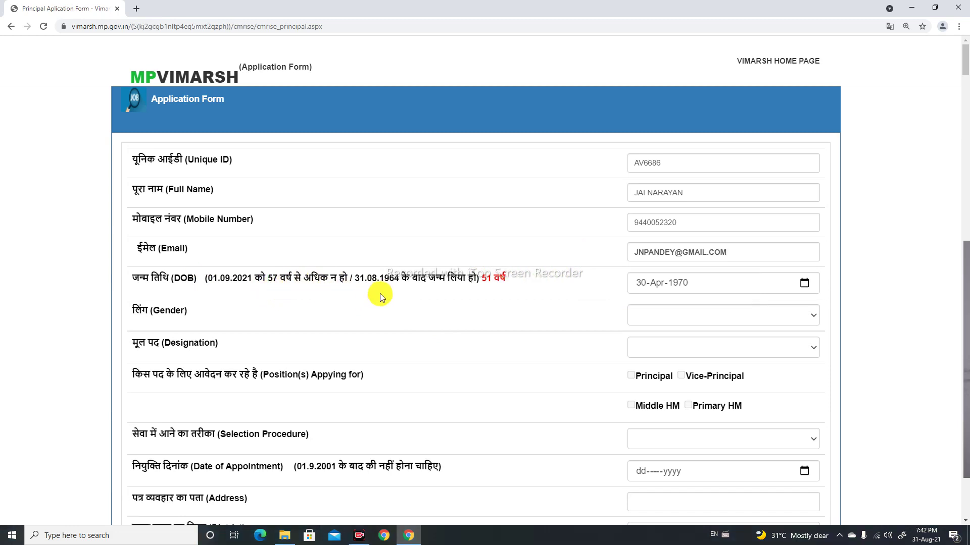
Set gender to Male and designation to Ucchh Madhyamik Shikshak (UMS)
left_click(685, 317)
left_click(649, 341)
left_click(678, 346)
left_click(667, 374)
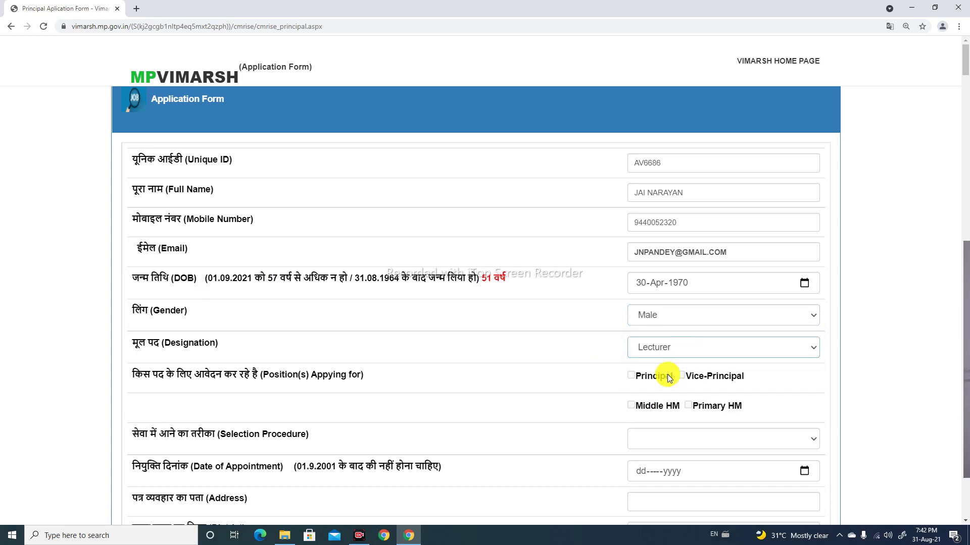
scroll(710, 353, "down", 1)
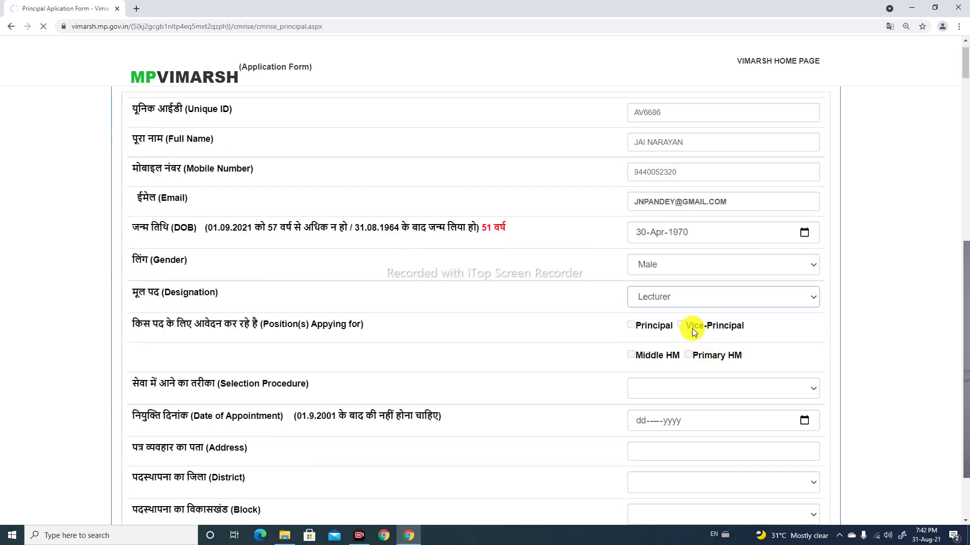
left_click(677, 300)
left_click(655, 336)
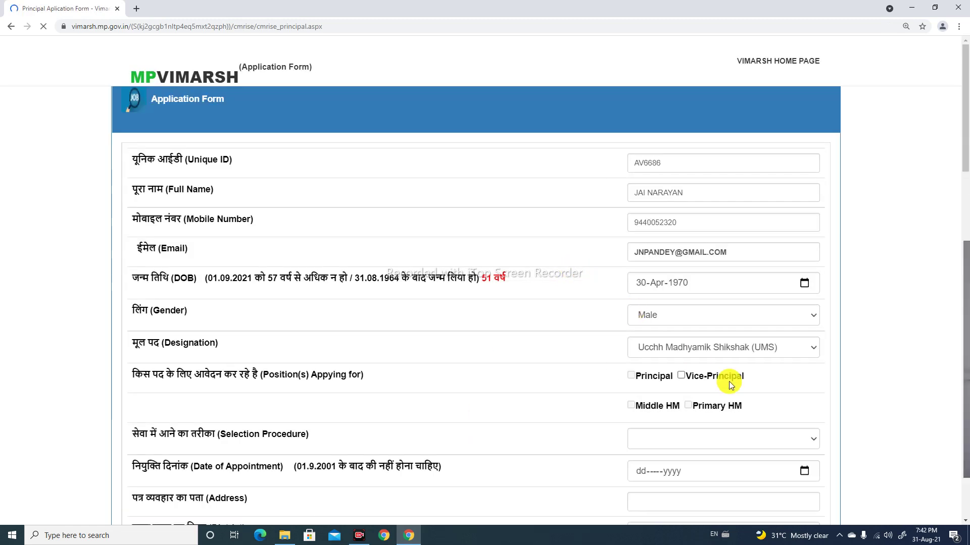
Tick Vice-Principal as the post applied for and show the selection procedure choices
left_click(682, 377)
scroll(632, 405, "down", 3)
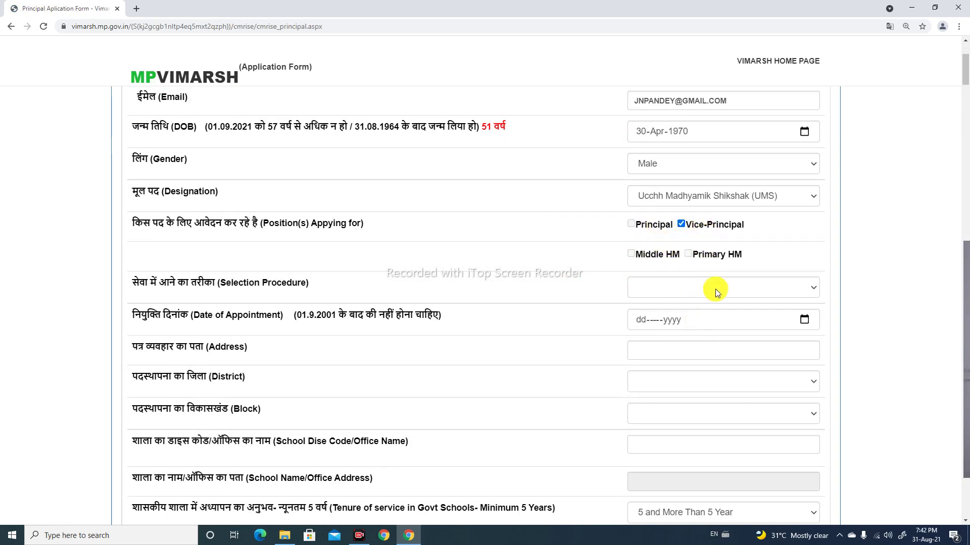
left_click(699, 292)
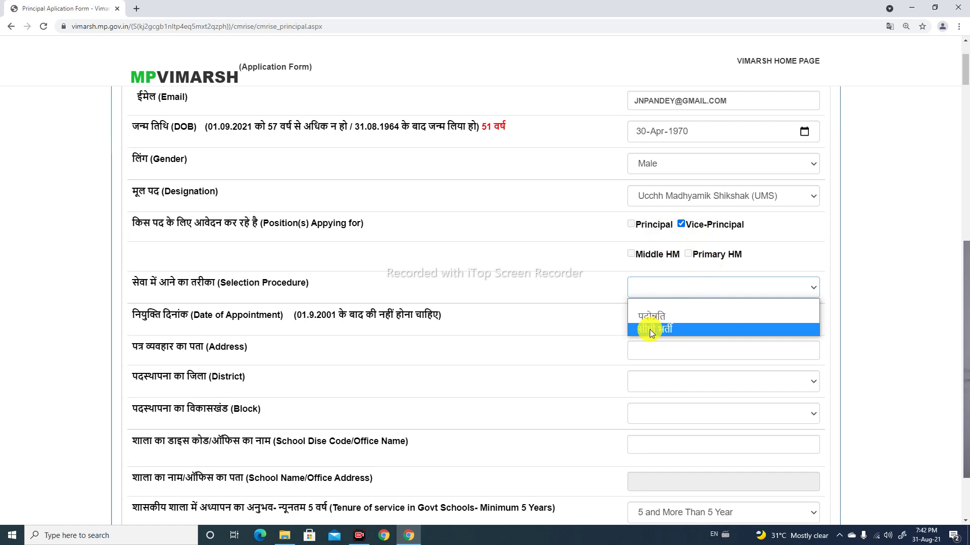
Choose सीधी भर्ती as the selection procedure and open the appointment date calendar
left_click(650, 329)
left_click(692, 325)
left_click(805, 320)
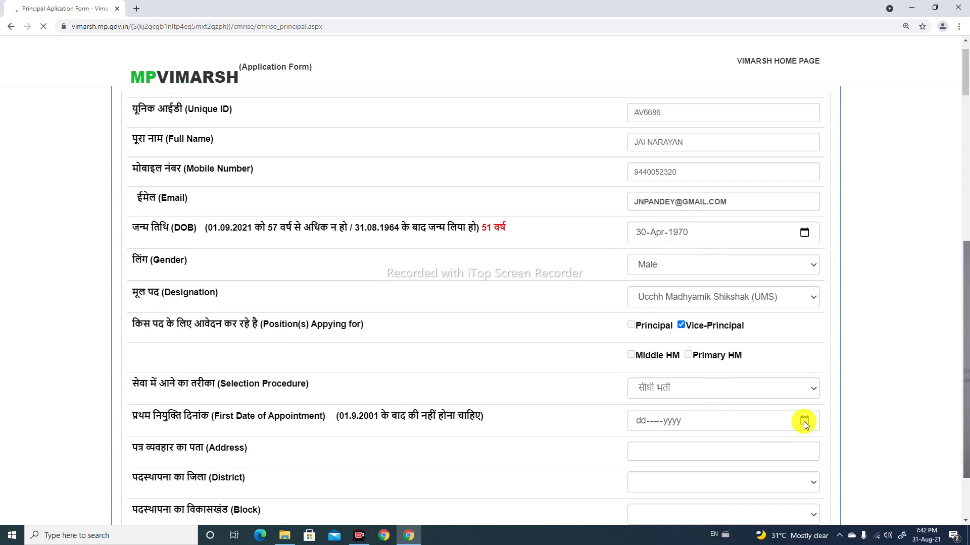
left_click(804, 421)
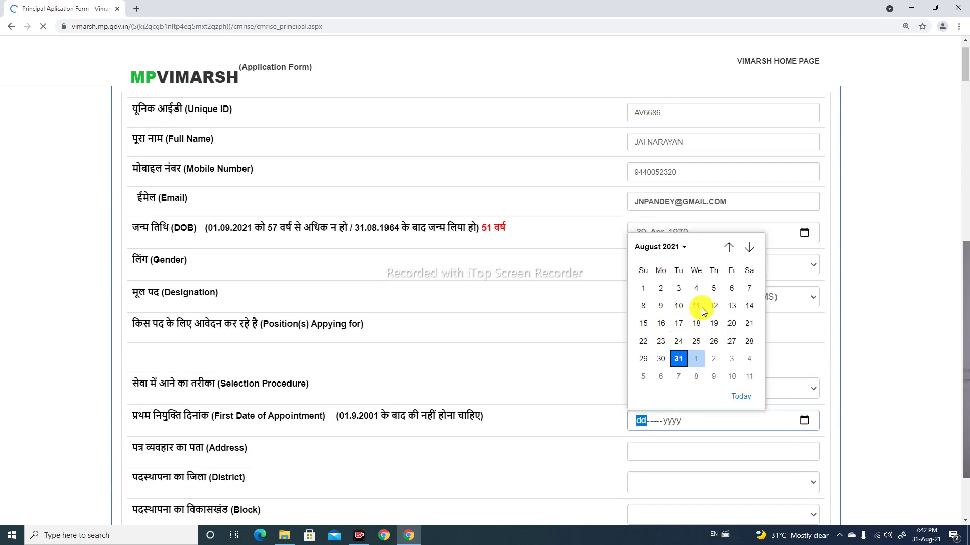
left_click(685, 249)
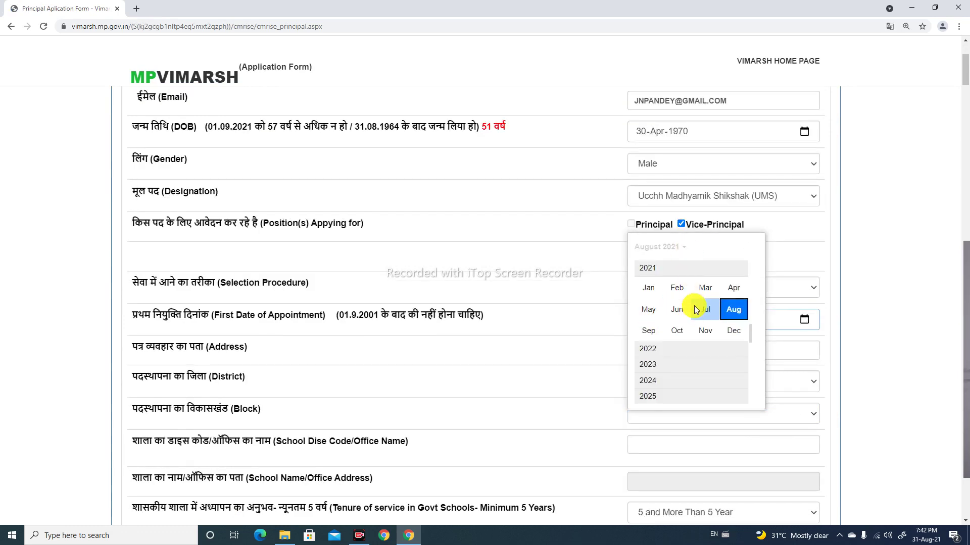
left_click(705, 288)
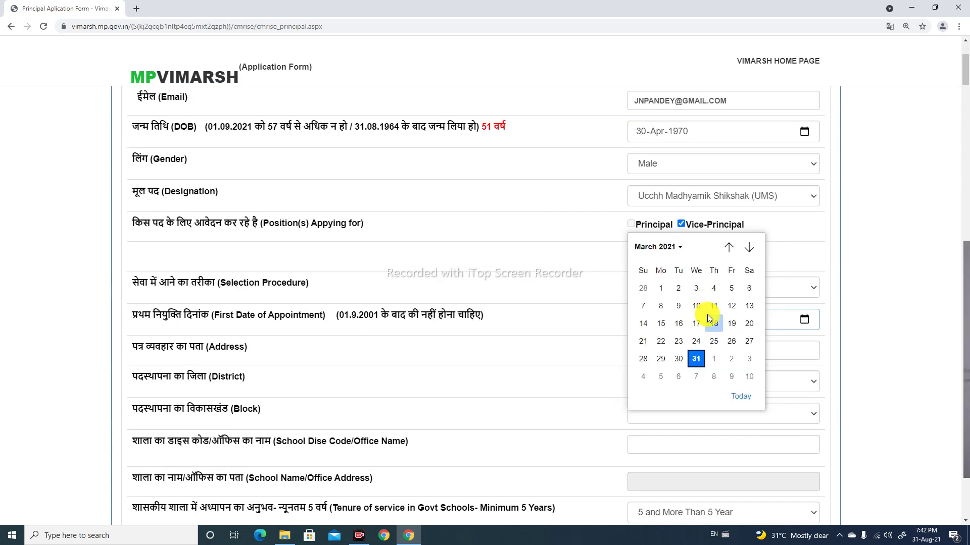
left_click(680, 248)
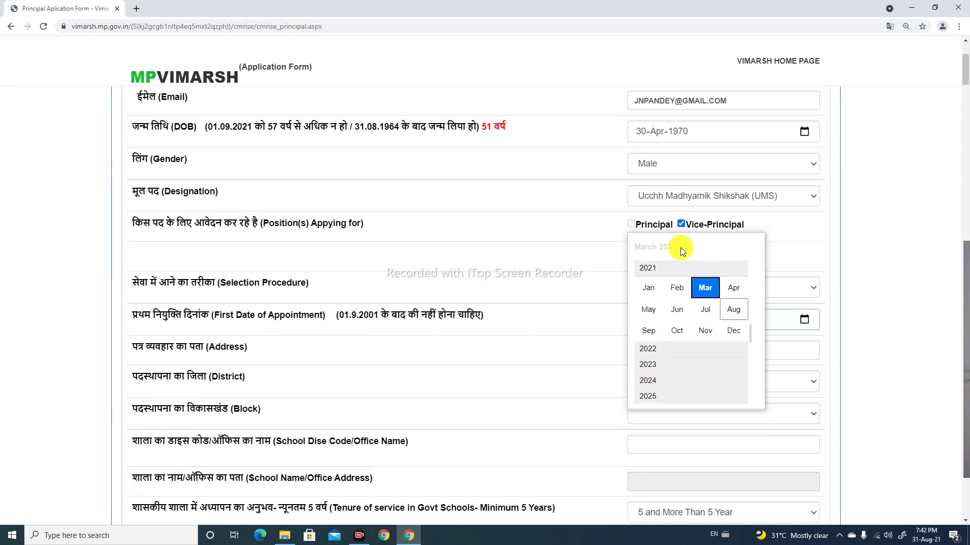
left_click(703, 289)
Set the first date of appointment to 28-Apr-1996
left_click(729, 249)
left_click(728, 248)
left_click(728, 248)
left_click(728, 248)
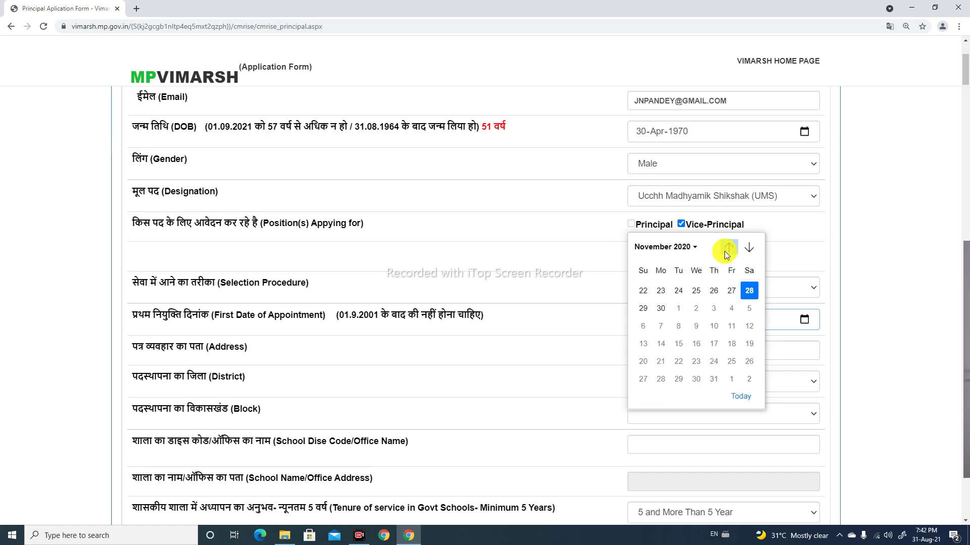
left_click(695, 248)
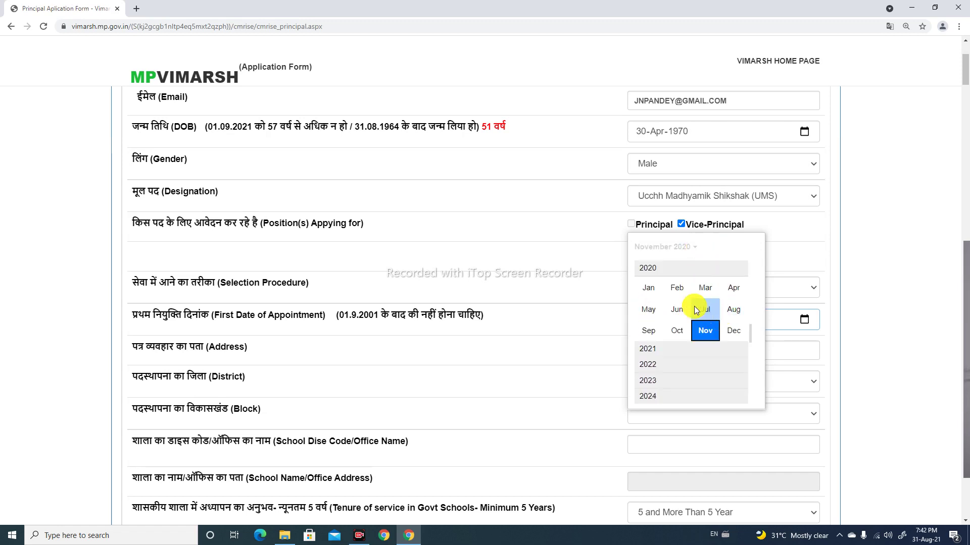
scroll(655, 360, "up", 1)
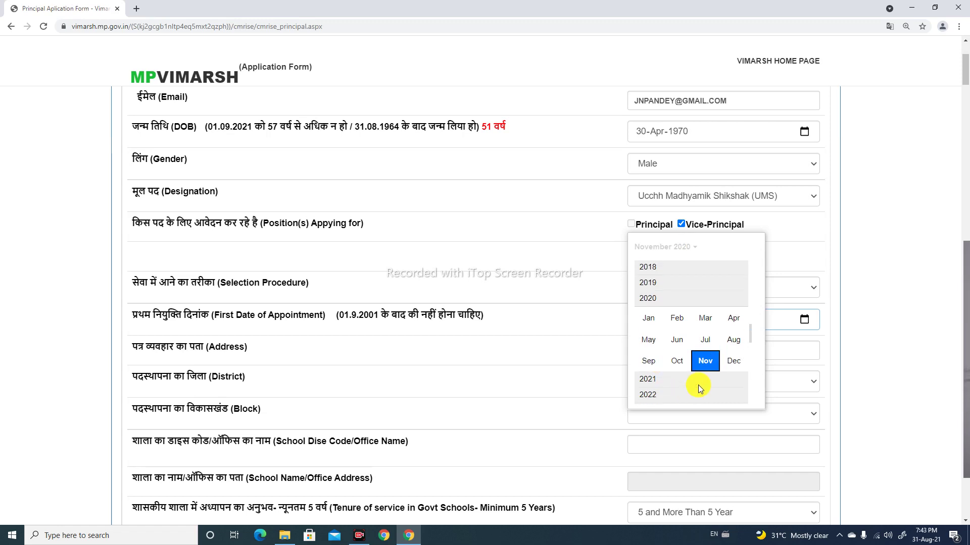
scroll(740, 385, "down", 3)
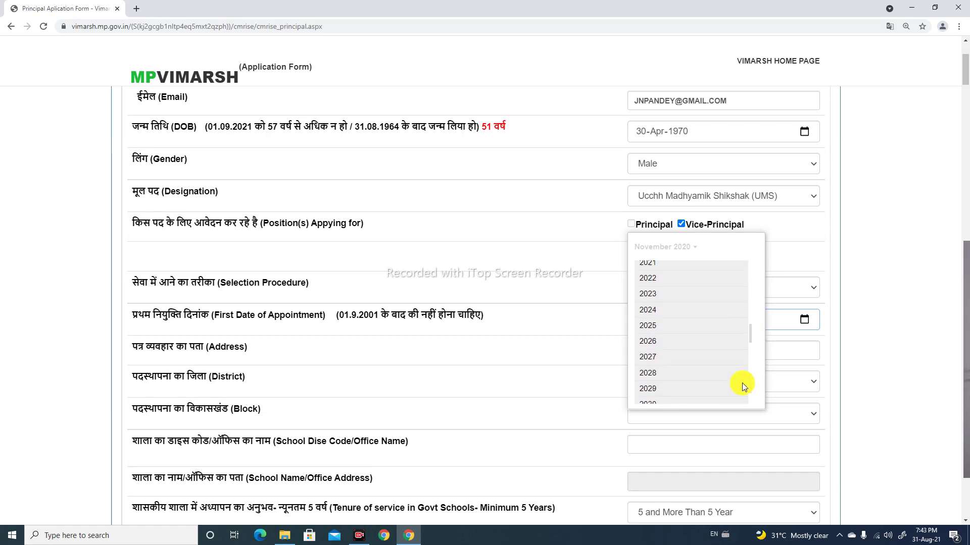
scroll(751, 298, "up", 3)
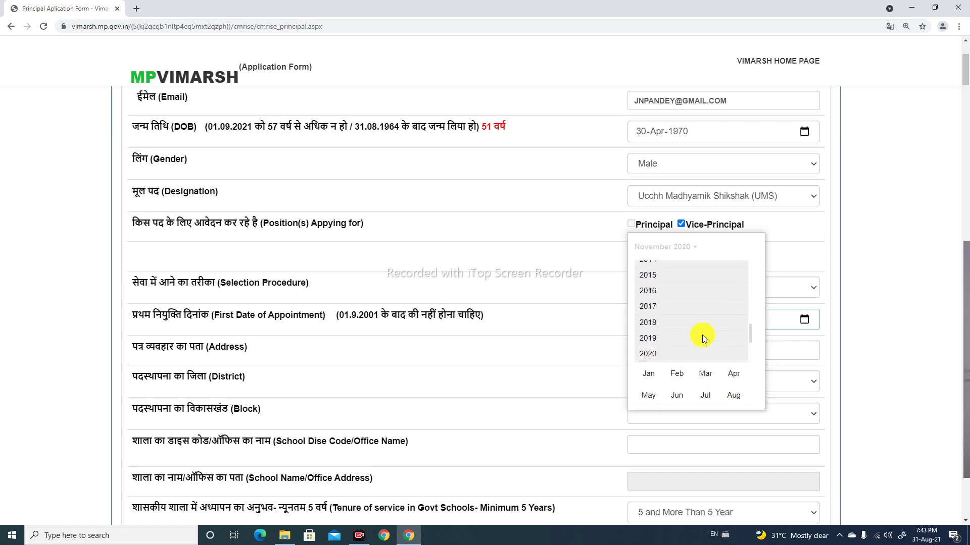
scroll(700, 329, "up", 5)
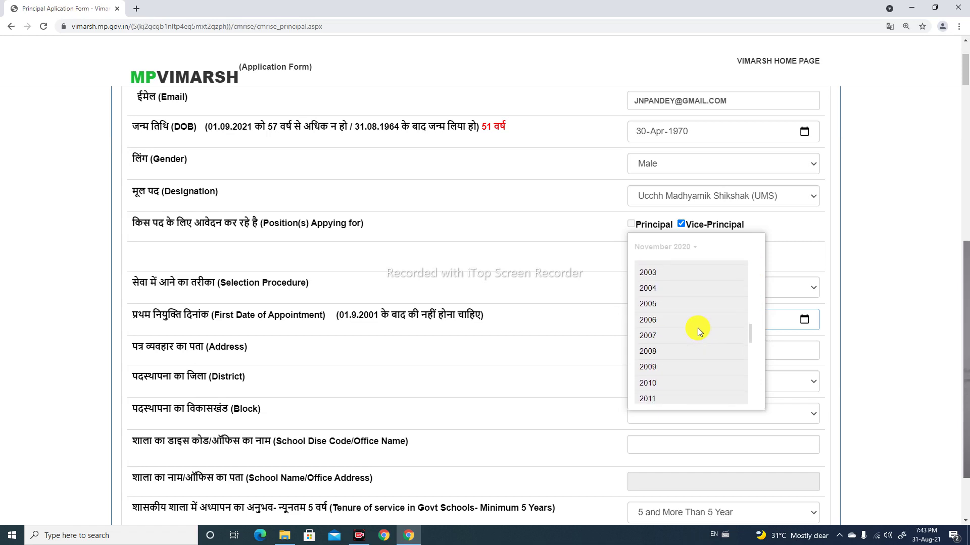
scroll(698, 331, "up", 1)
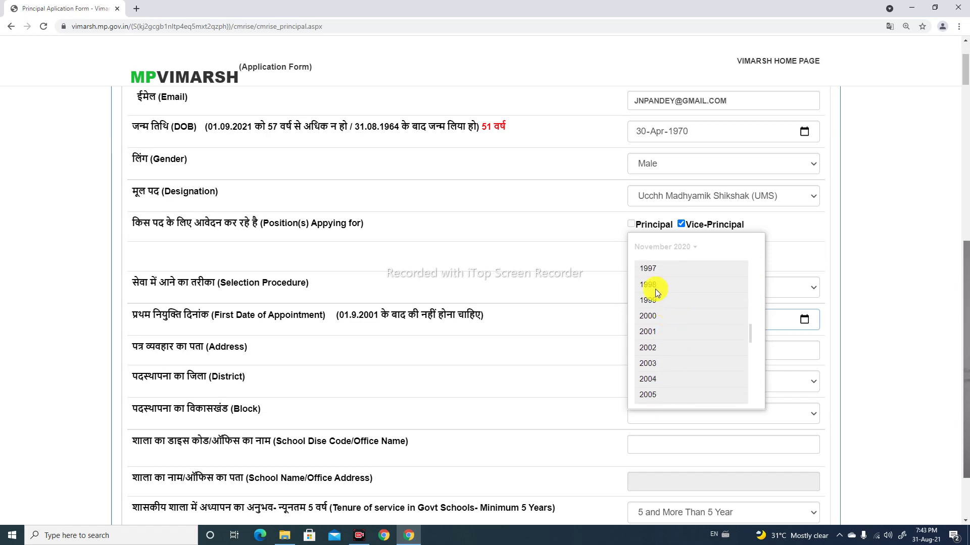
scroll(652, 284, "up", 1)
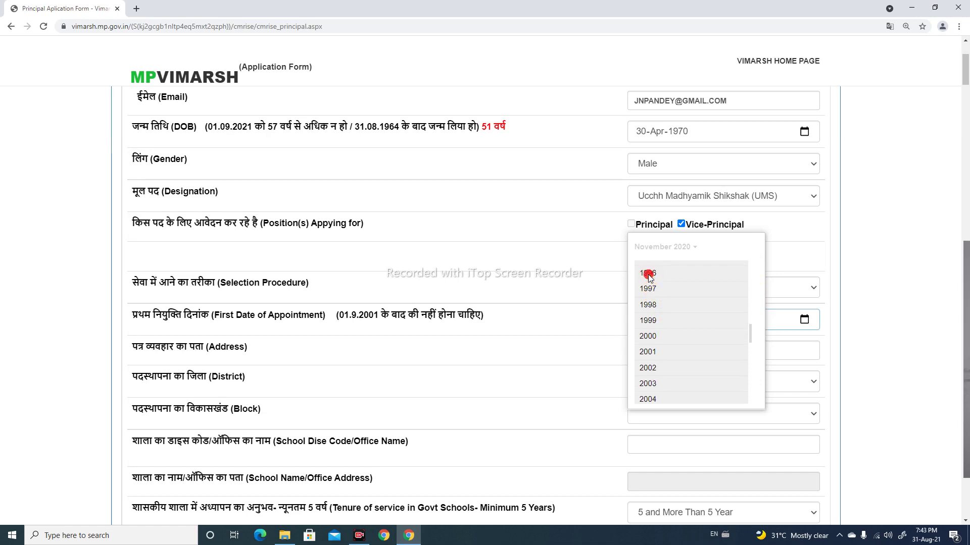
left_click(647, 273)
left_click(725, 293)
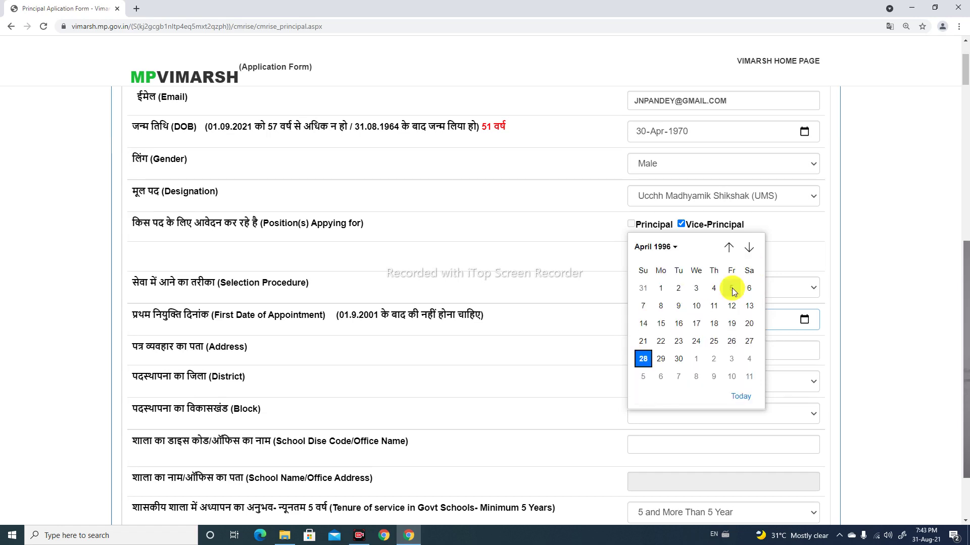
left_click(642, 358)
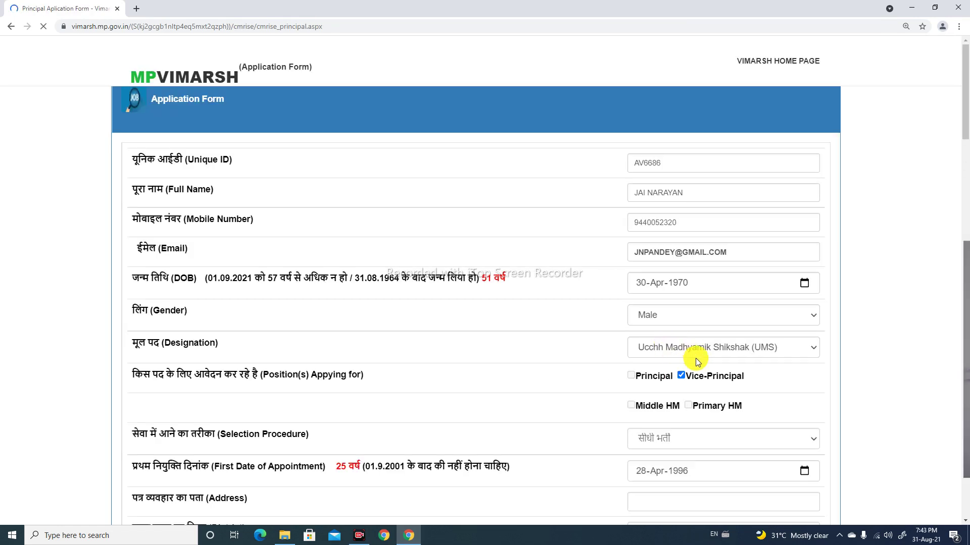
Enter the applicant's correspondence address, fixing the typos in it
scroll(587, 395, "down", 4)
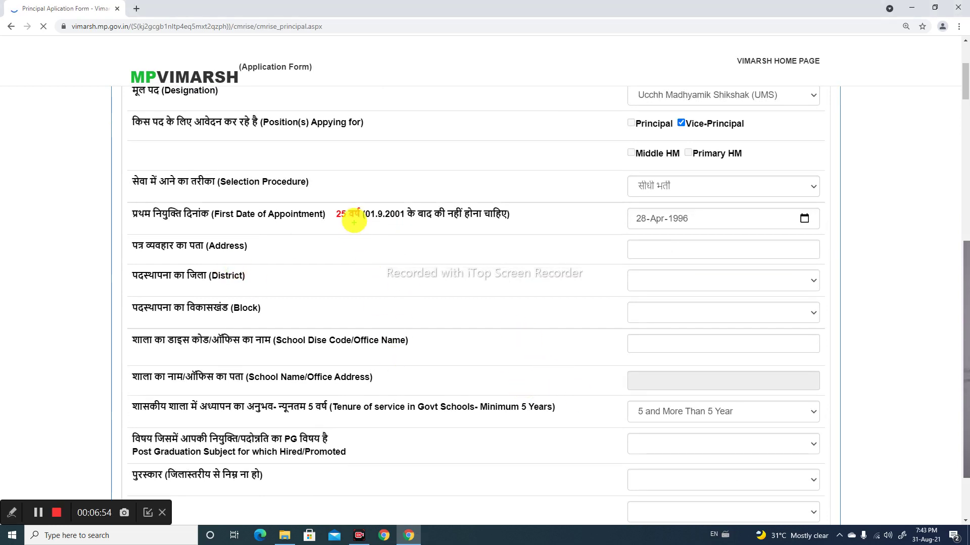
mouse_move(321, 199)
left_mouse_down()
mouse_move(329, 216)
mouse_move(477, 243)
mouse_move(513, 231)
left_mouse_up()
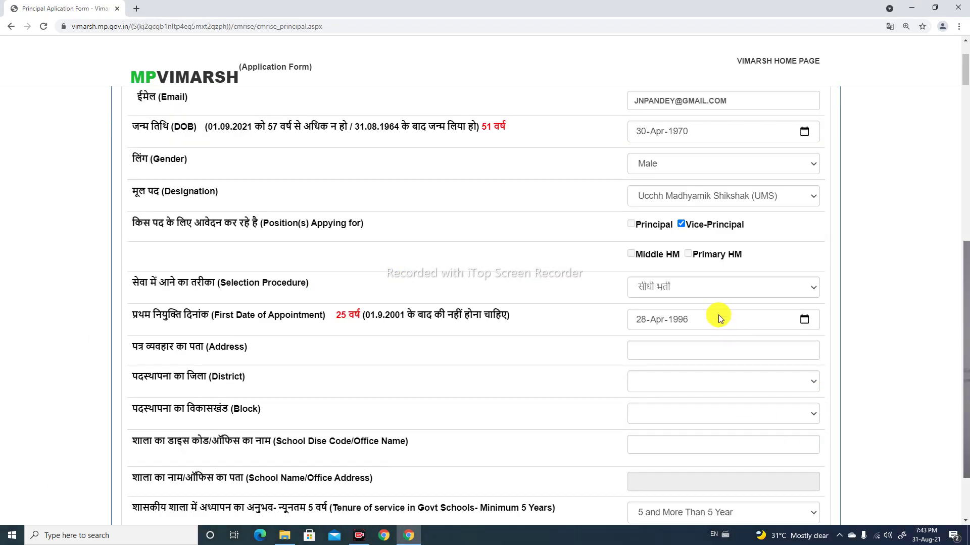
left_click(677, 355)
type("GDGH H")
key("BackSpace")
key("BackSpace")
key("BackSpace")
key("BackSpace")
key("BackSpace")
key("BackSpace")
type("b")
key("BackSpace")
type("VHOPAL")
left_click(631, 350)
type("b")
key("BackSpace")
type("B")
Select REWA as the district of posting
left_click(655, 379)
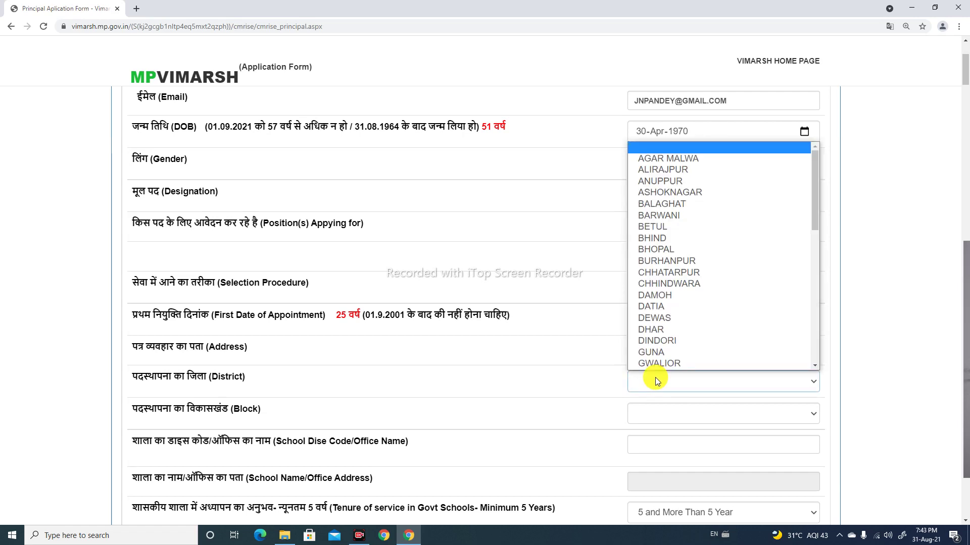
key("s")
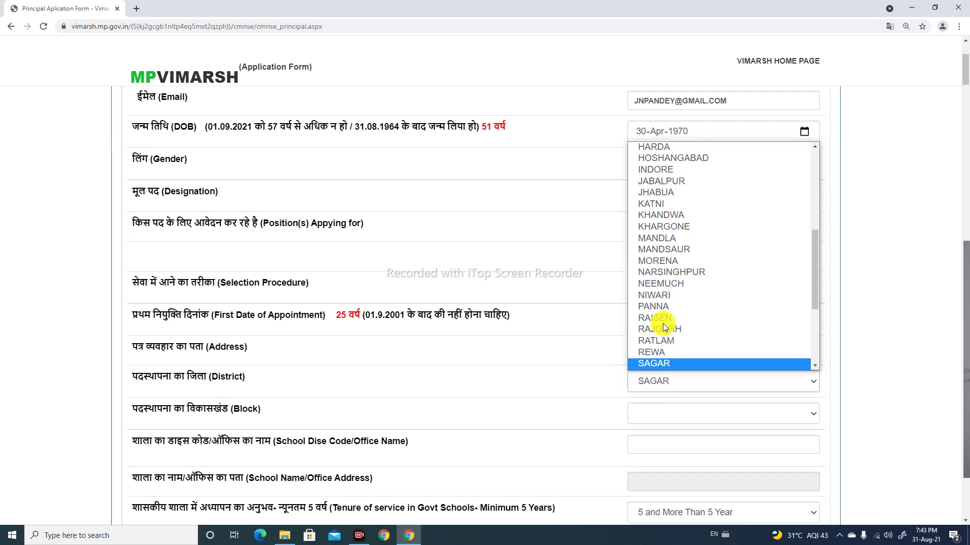
left_click(650, 352)
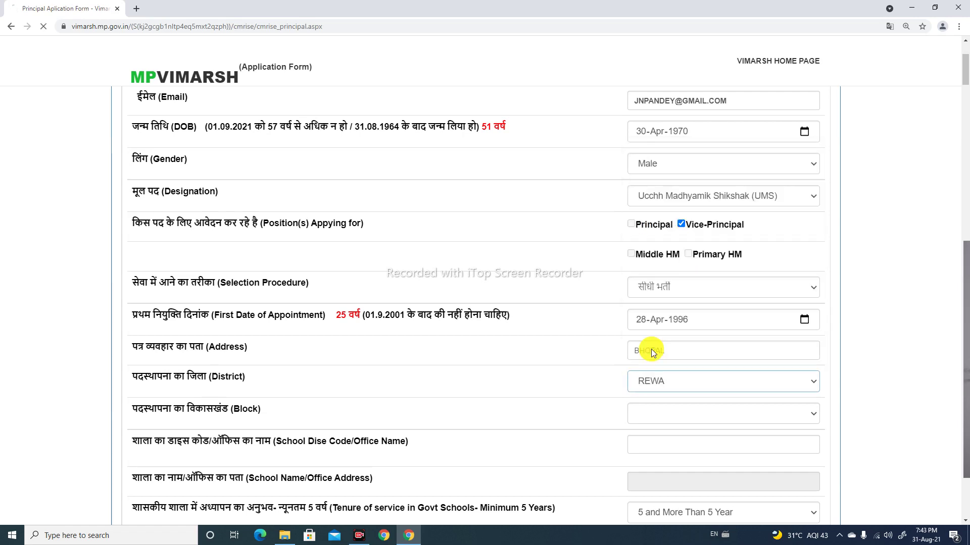
scroll(667, 381, "down", 1)
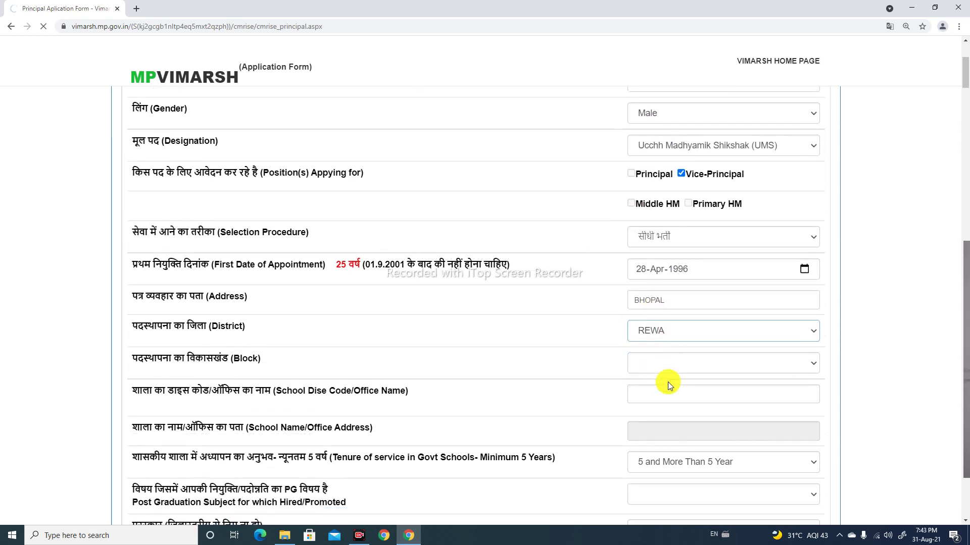
Choose MAUGANJ as the posting block within REWA district
left_click(660, 361)
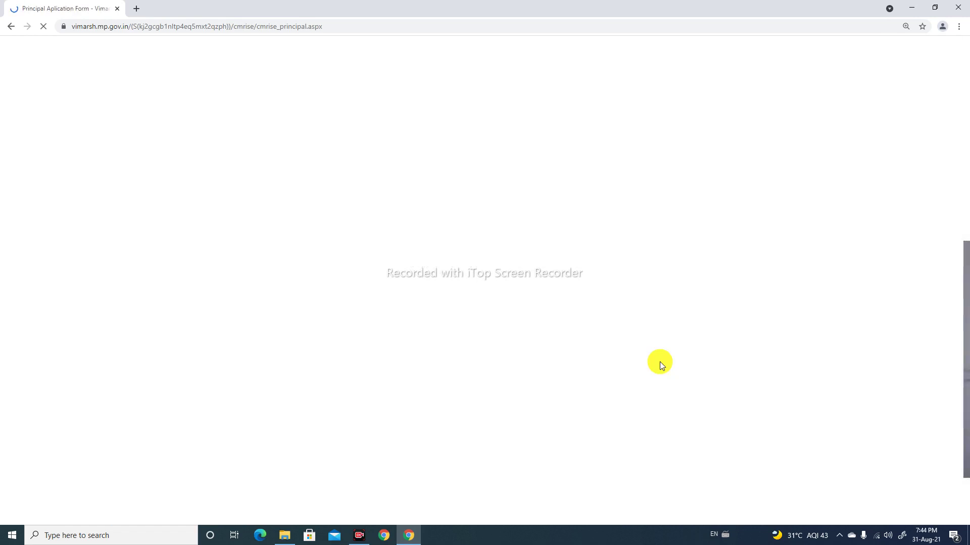
scroll(710, 369, "down", 3)
scroll(710, 368, "down", 2)
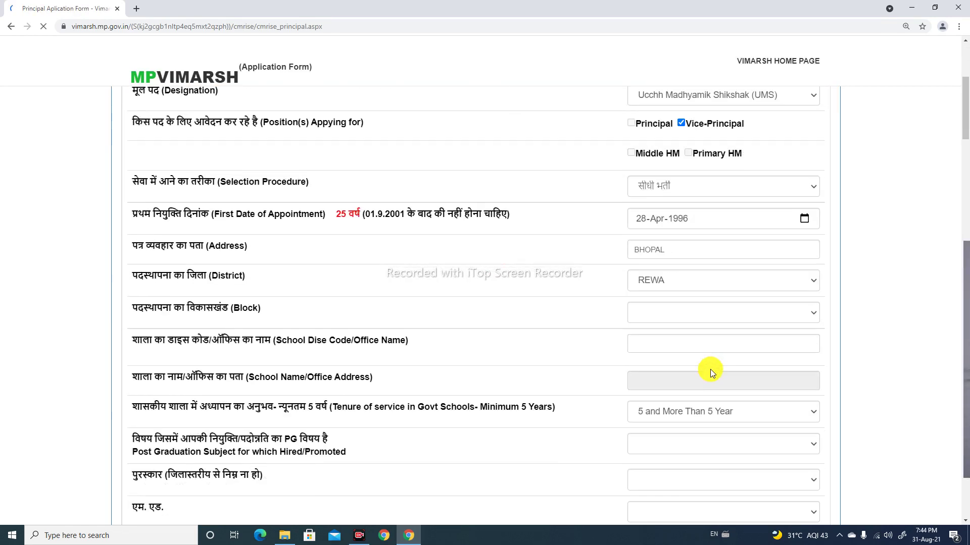
left_click(704, 320)
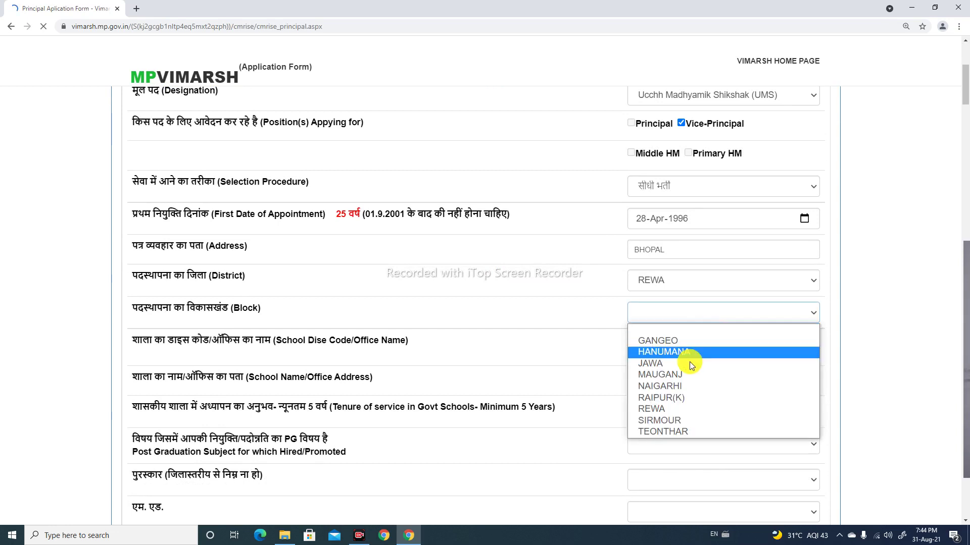
left_click(662, 372)
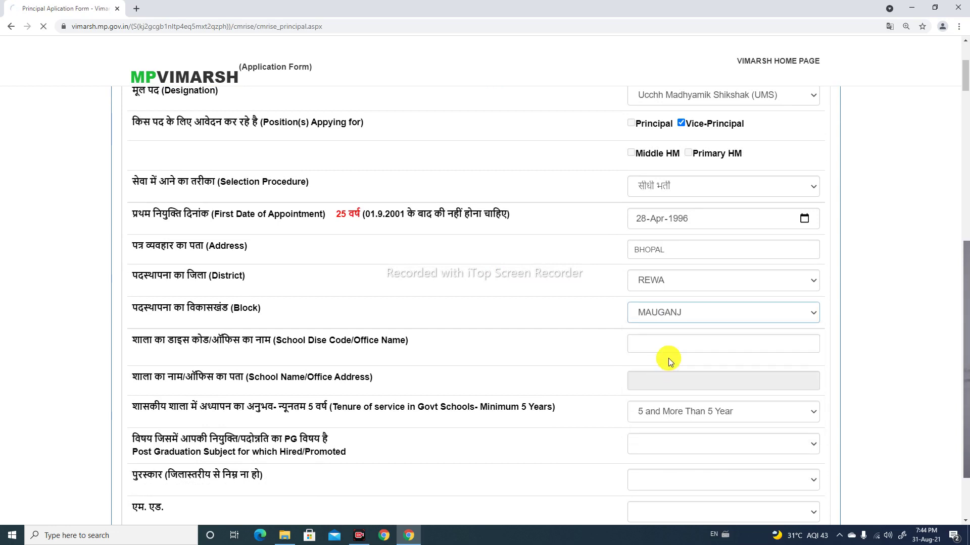
left_click(671, 338)
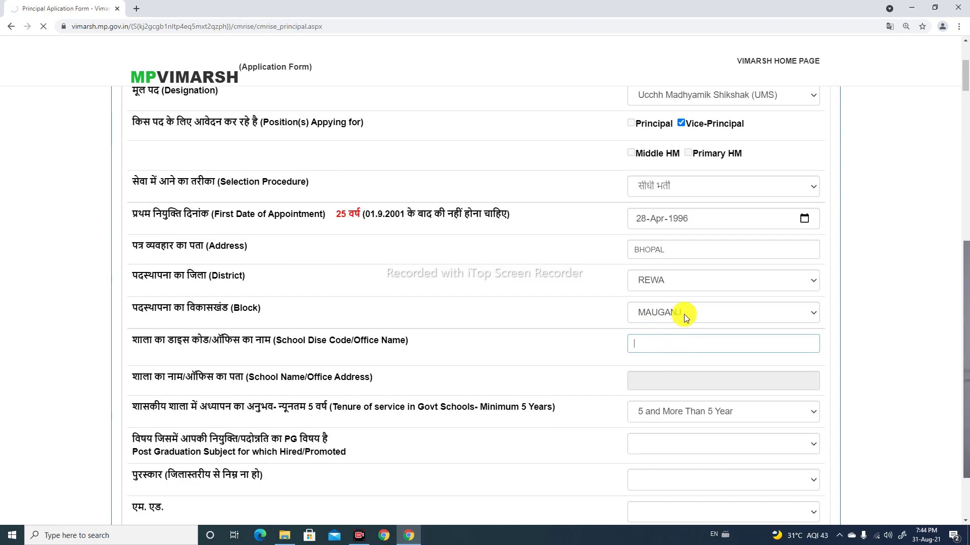
Change the posting district to SATNA and the block to SOHAWAL
left_click(689, 265)
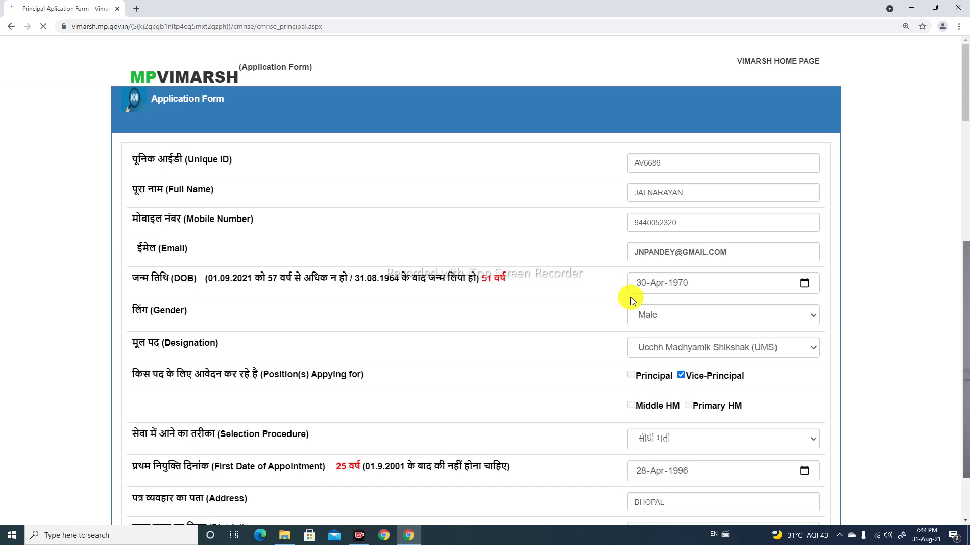
left_click(716, 283)
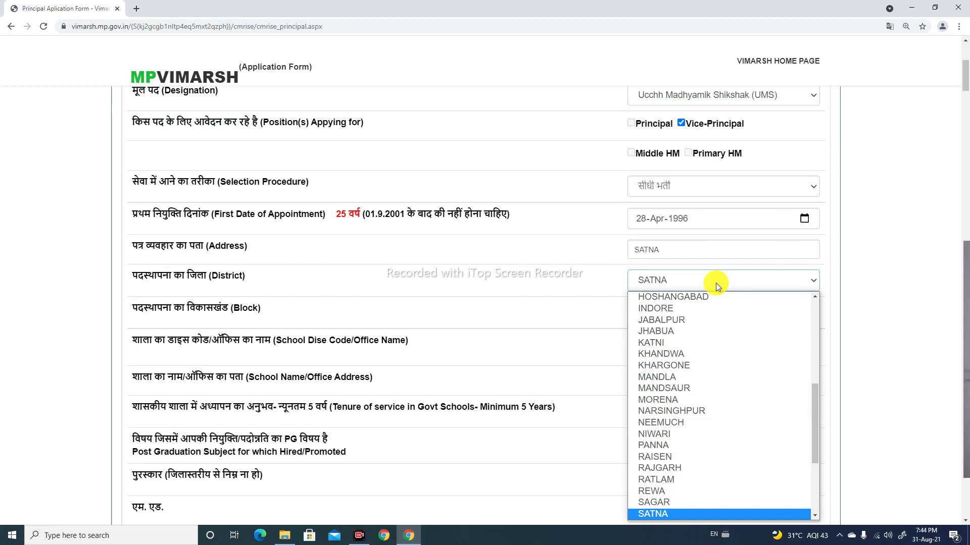
left_click(662, 514)
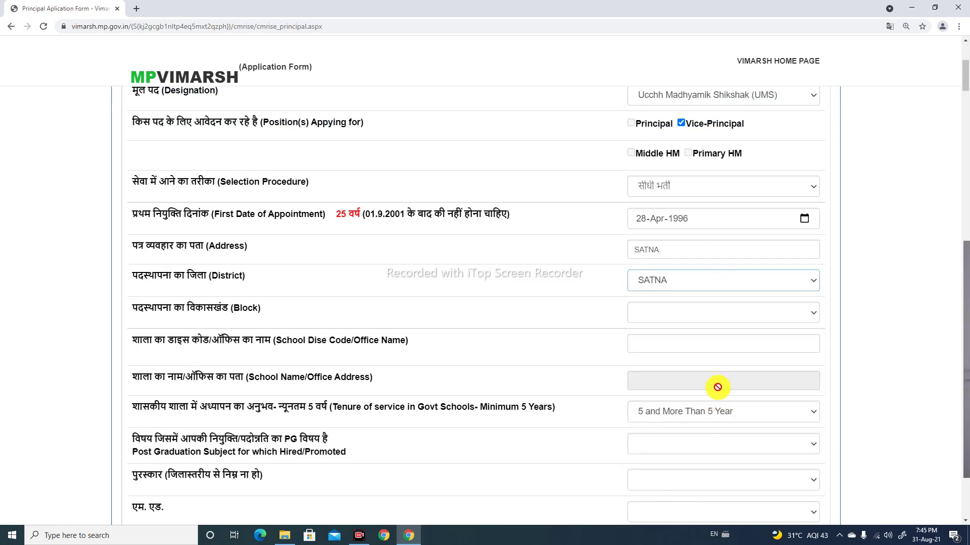
left_click(695, 316)
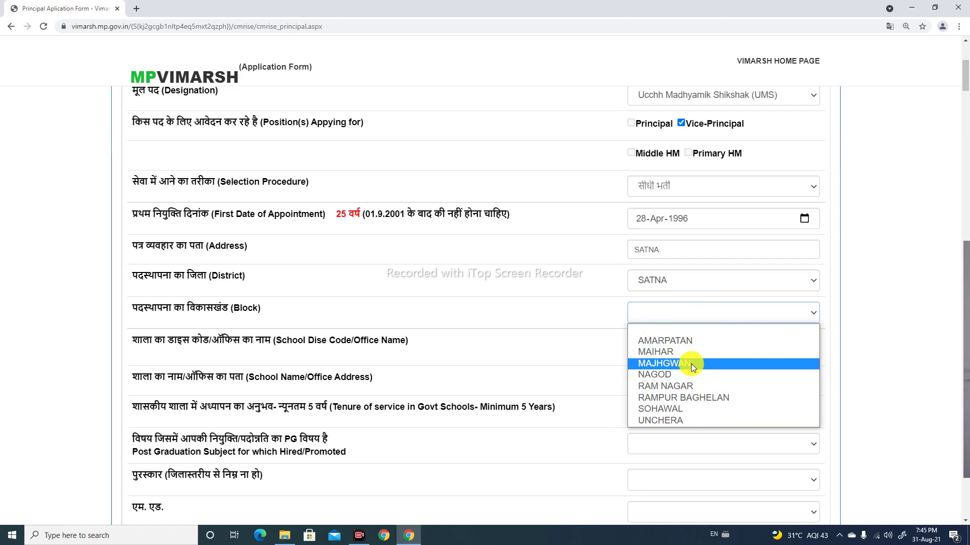
left_click(671, 409)
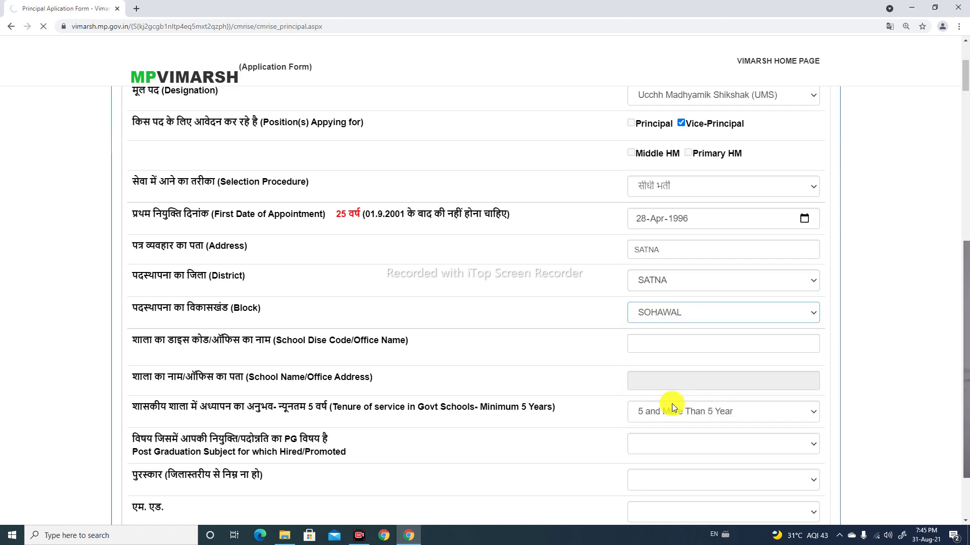
scroll(667, 354, "down", 2)
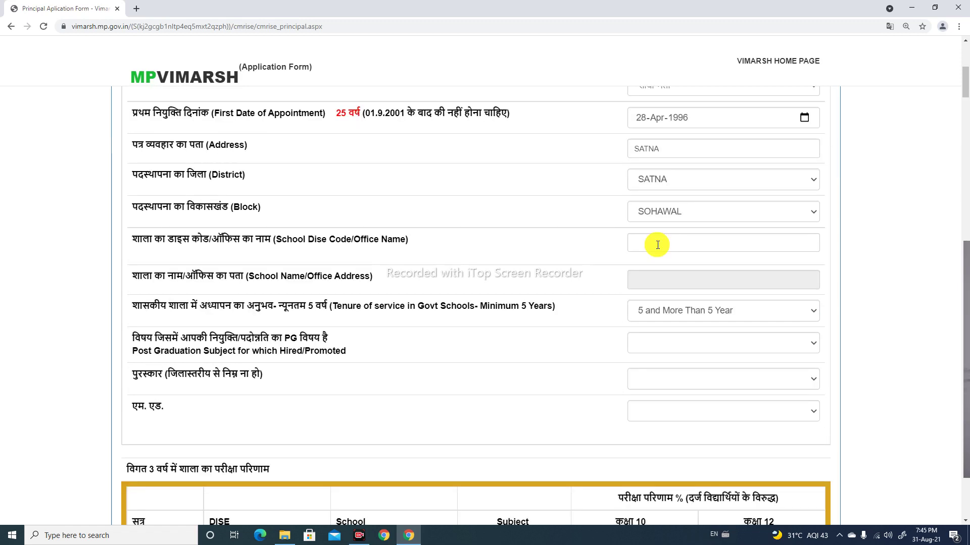
left_click(658, 245)
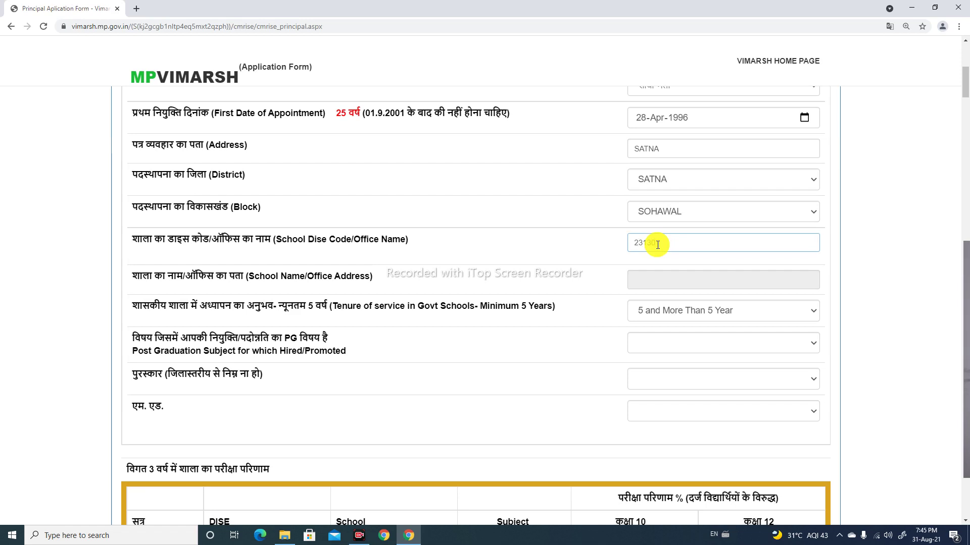
triple_click(645, 265)
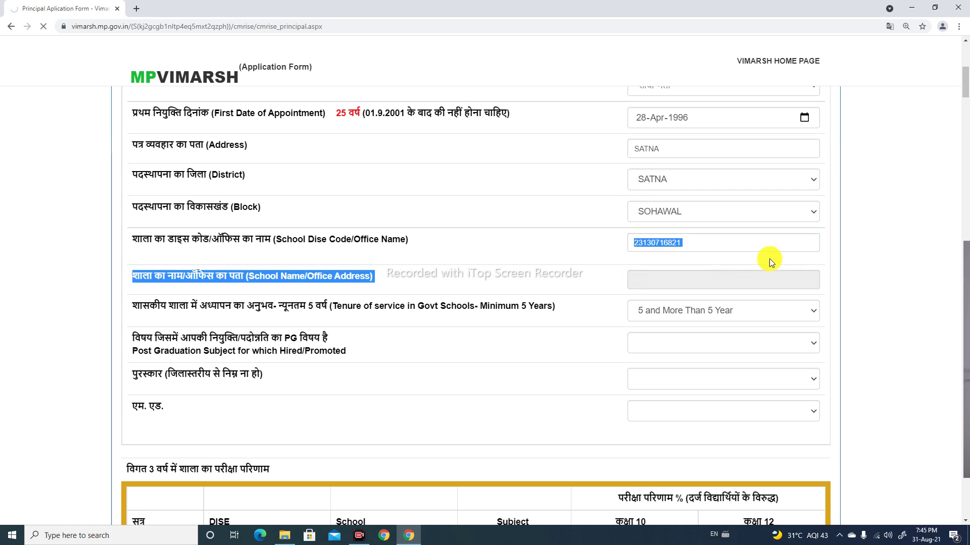
left_click(693, 244)
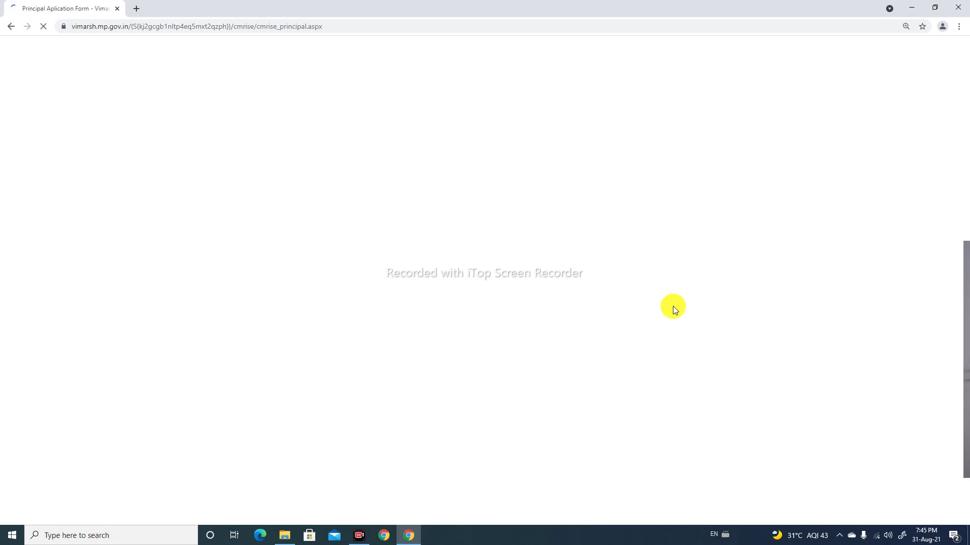
Scroll down to the PG subject, award, M.Ed. questions and past results table
scroll(704, 344, "down", 5)
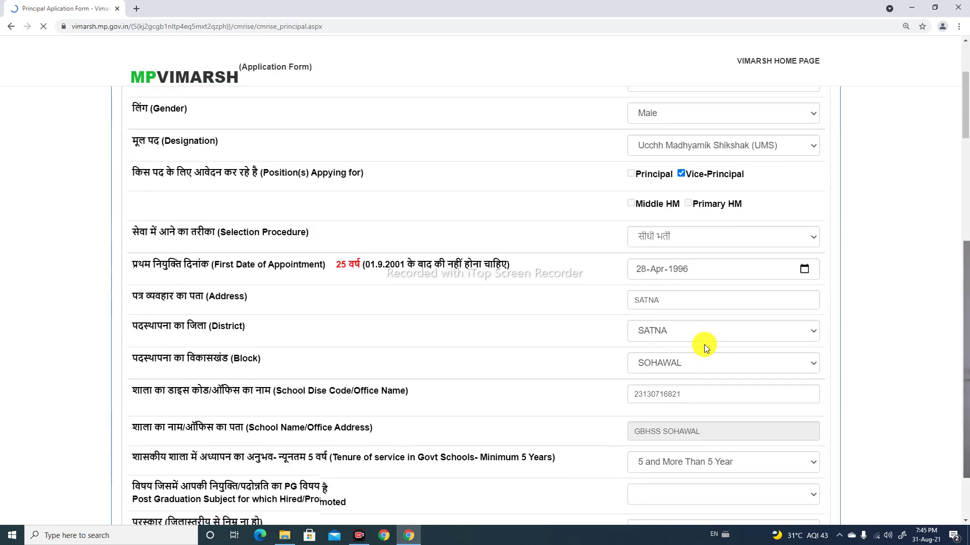
scroll(694, 353, "down", 4)
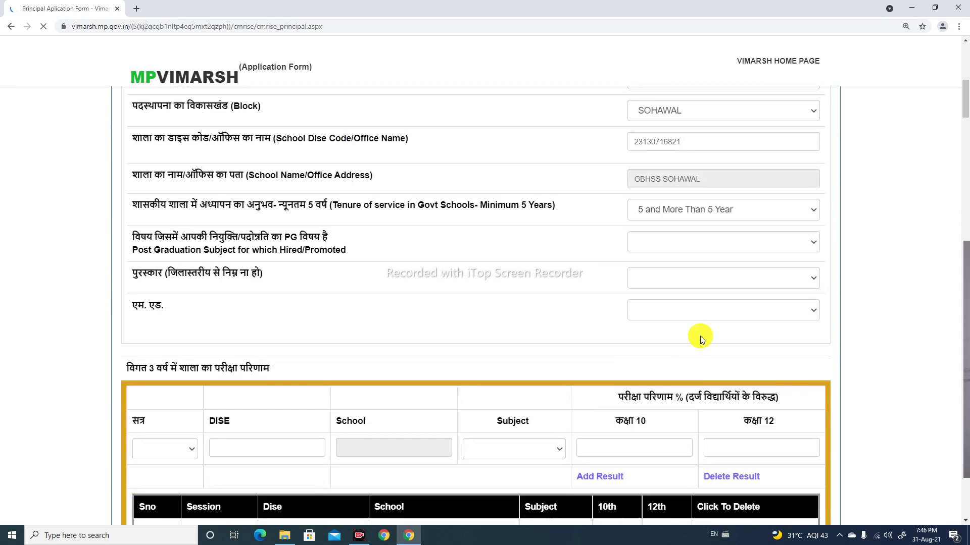
scroll(701, 243, "up", 2)
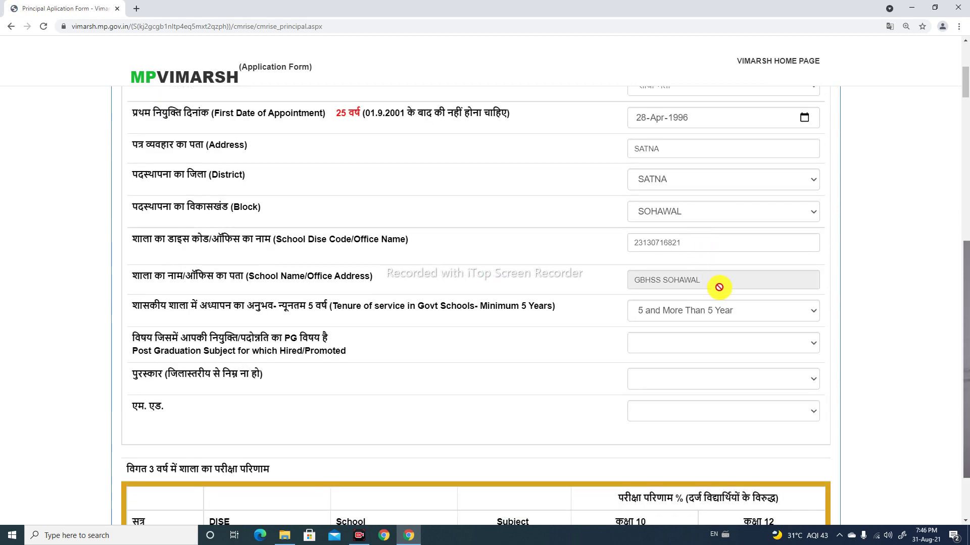
scroll(713, 286, "down", 3)
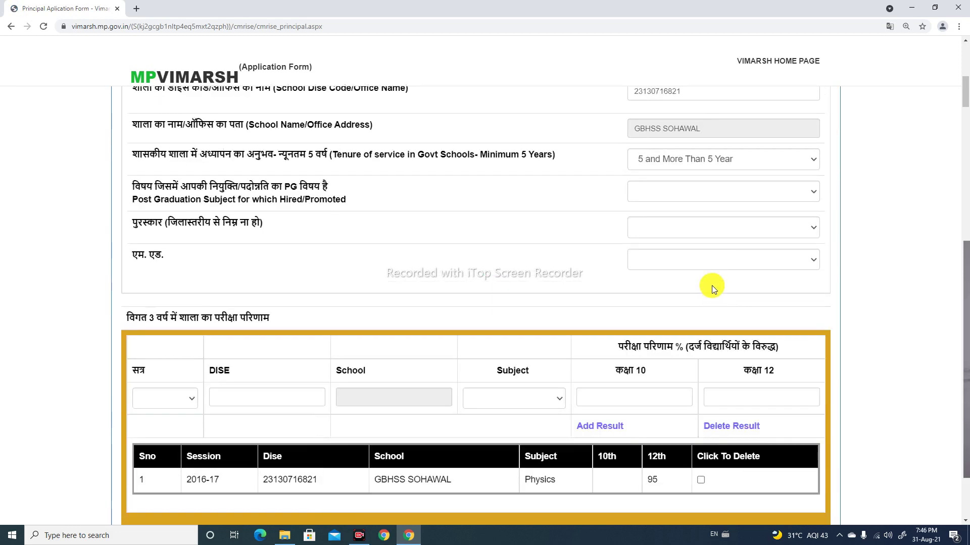
Pick Physics as the PG subject and select No for both the award and M.Ed. questions
left_click(680, 193)
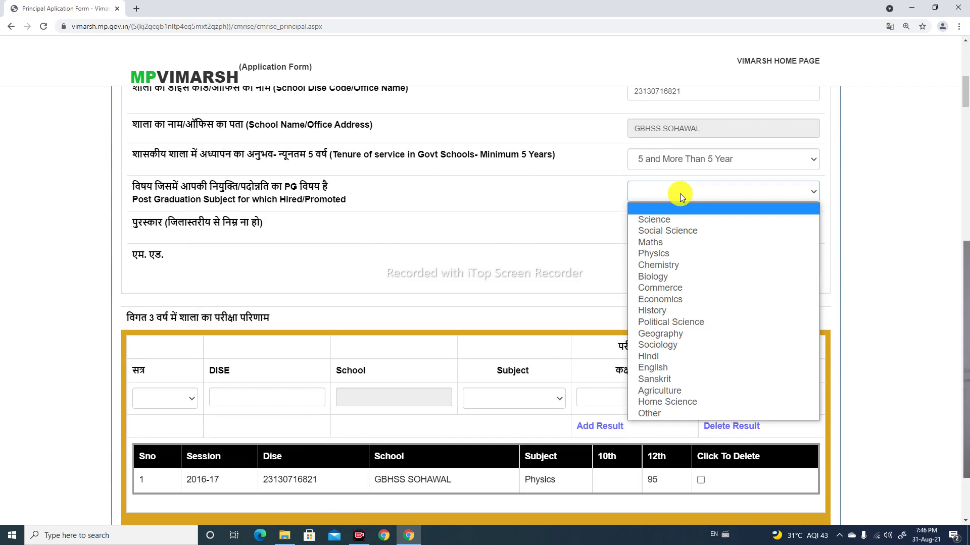
left_click(670, 255)
left_click(671, 231)
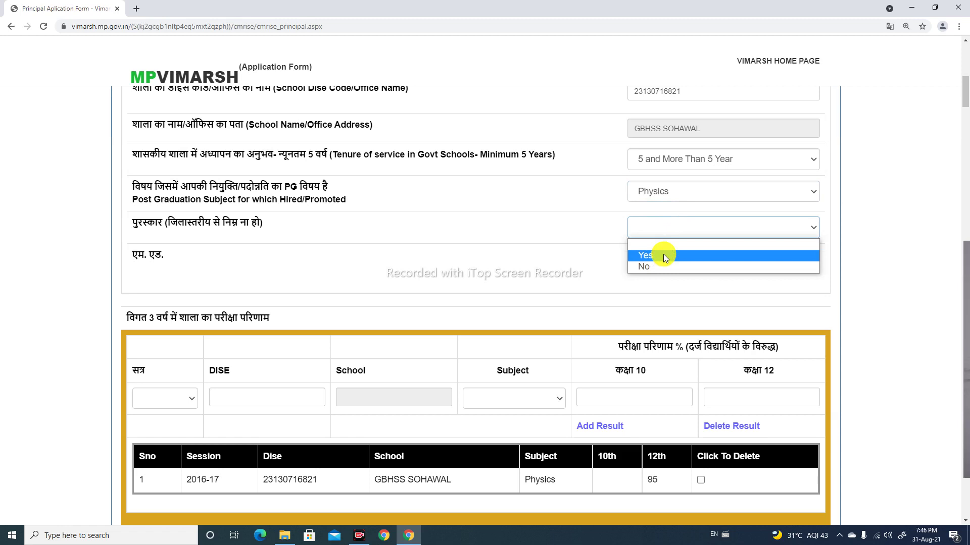
left_click(653, 266)
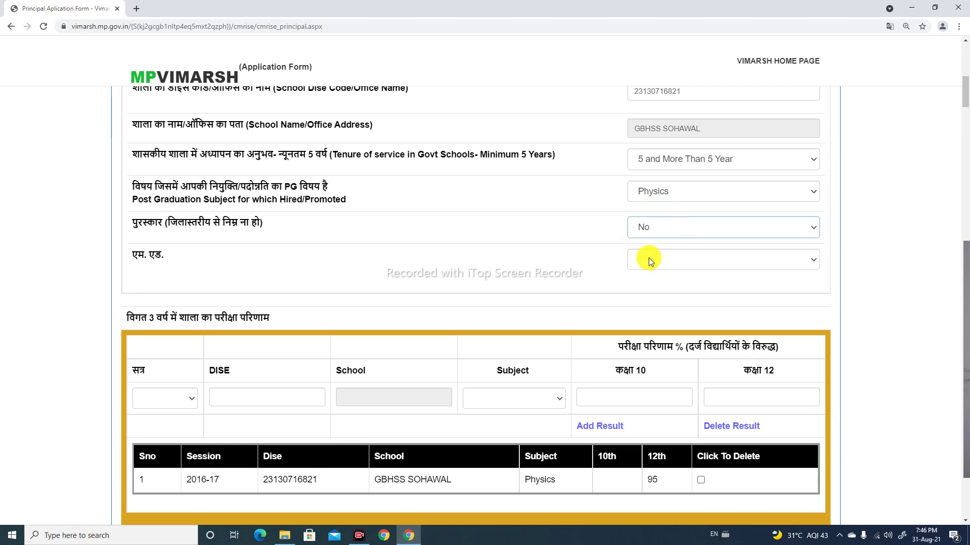
left_click(650, 260)
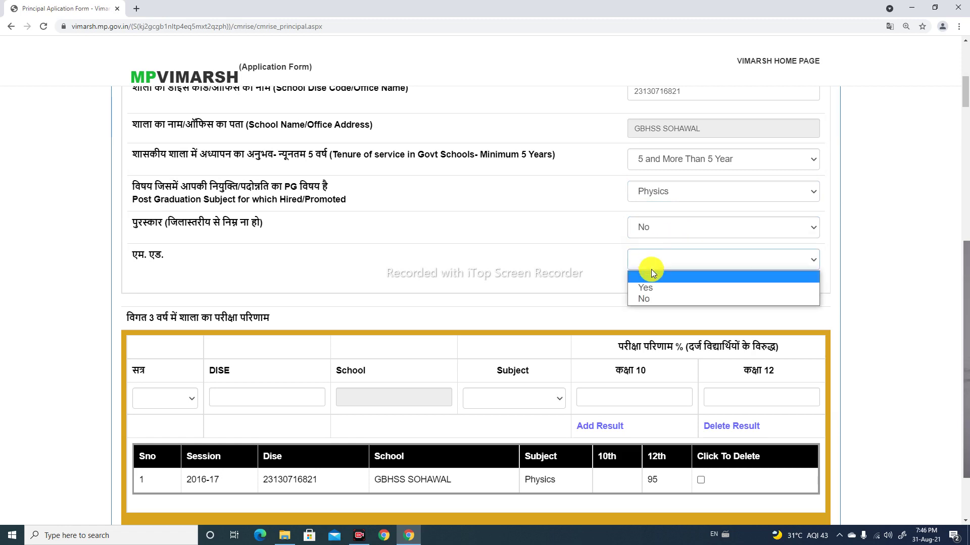
left_click(653, 297)
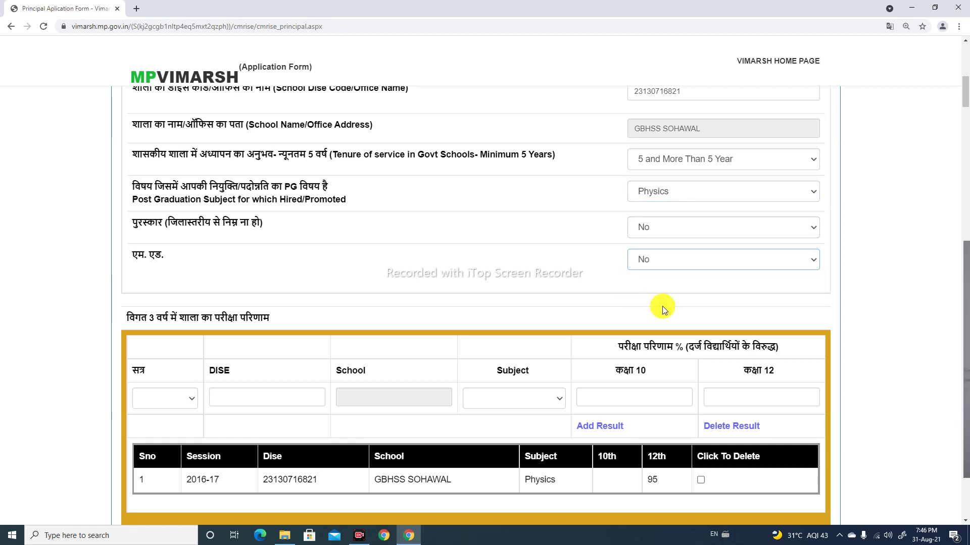
scroll(686, 357, "down", 5)
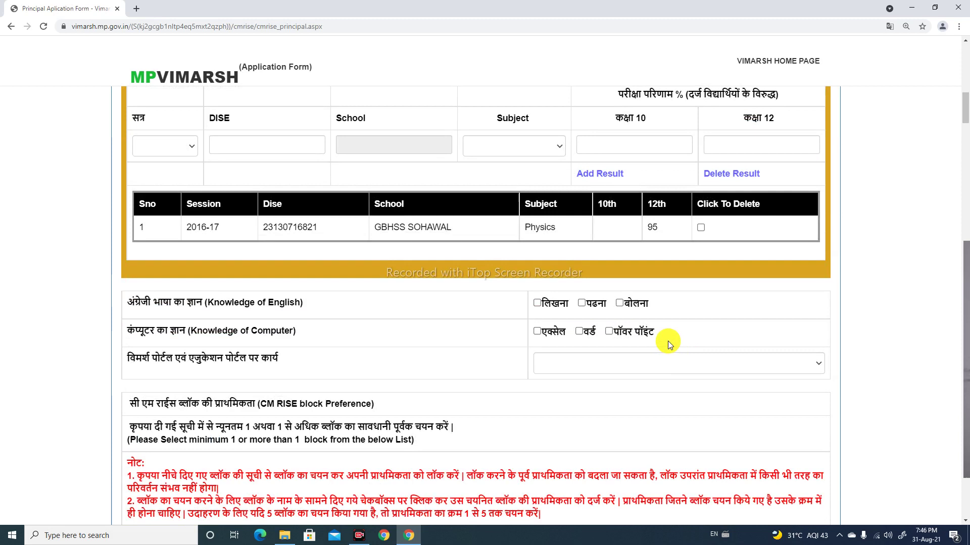
scroll(667, 341, "up", 1)
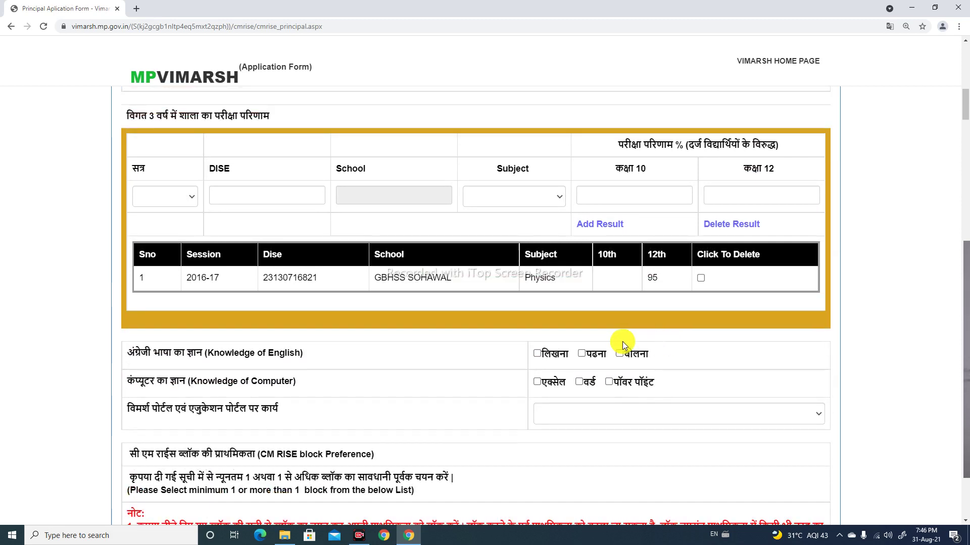
left_click(192, 198)
left_click(172, 237)
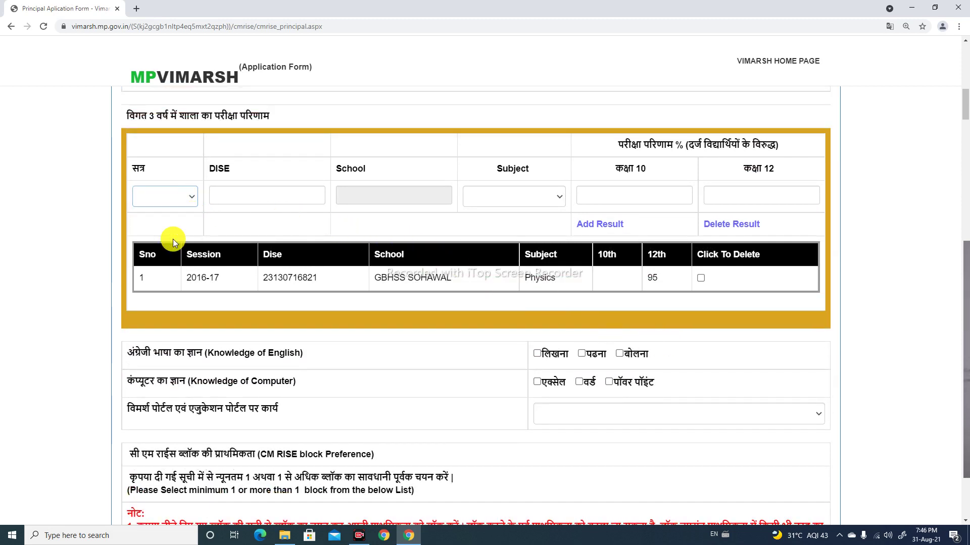
left_click(268, 197)
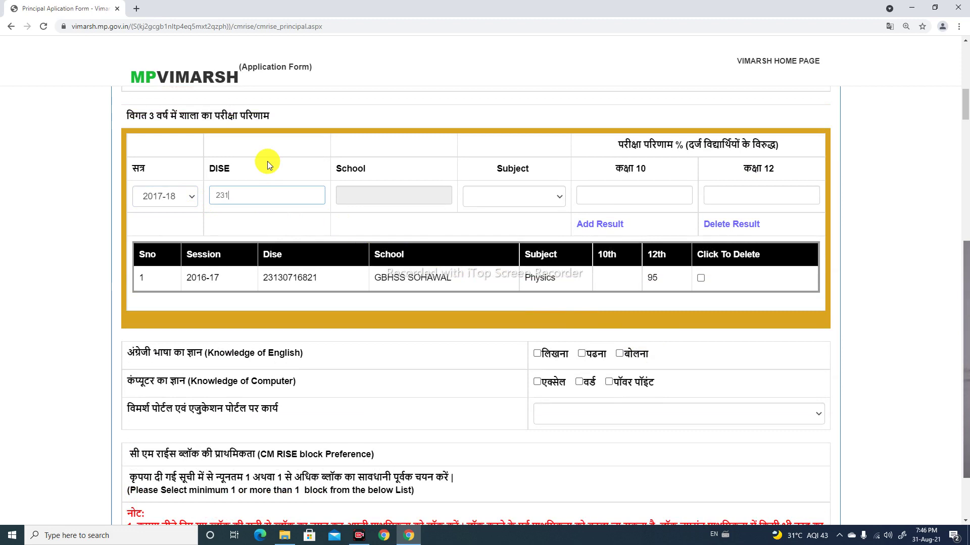
key("Tab")
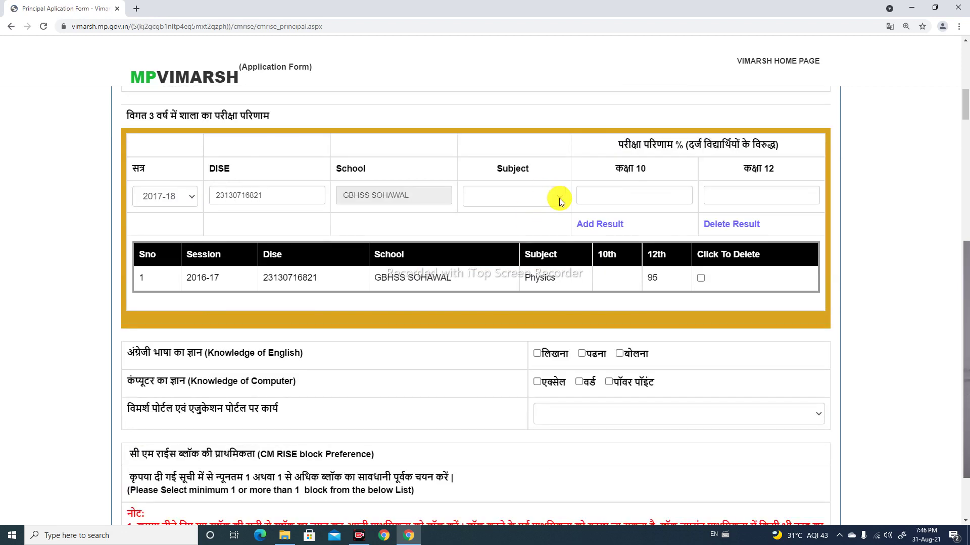
Choose Physics as the result subject and select the class 10 and class 12 result boxes
left_click(559, 198)
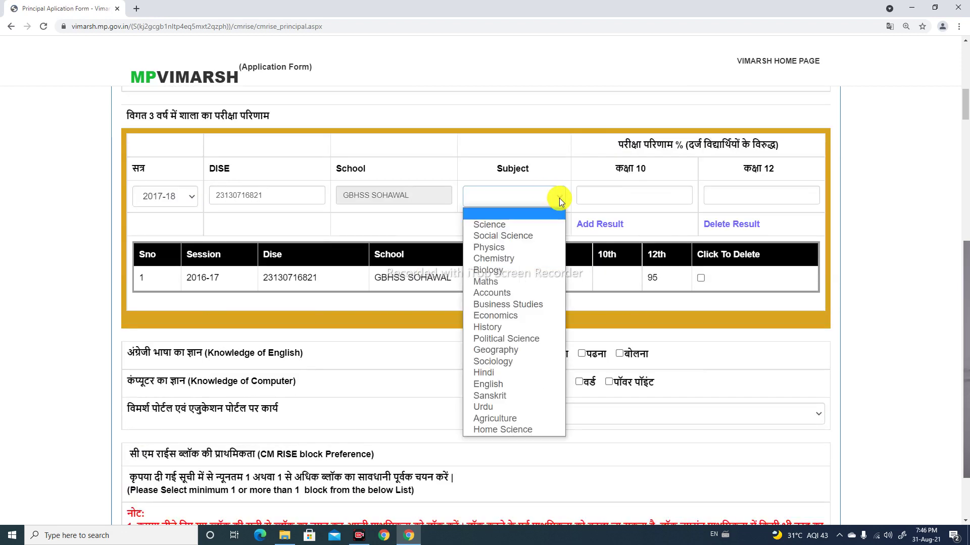
left_click(499, 250)
left_click(618, 196)
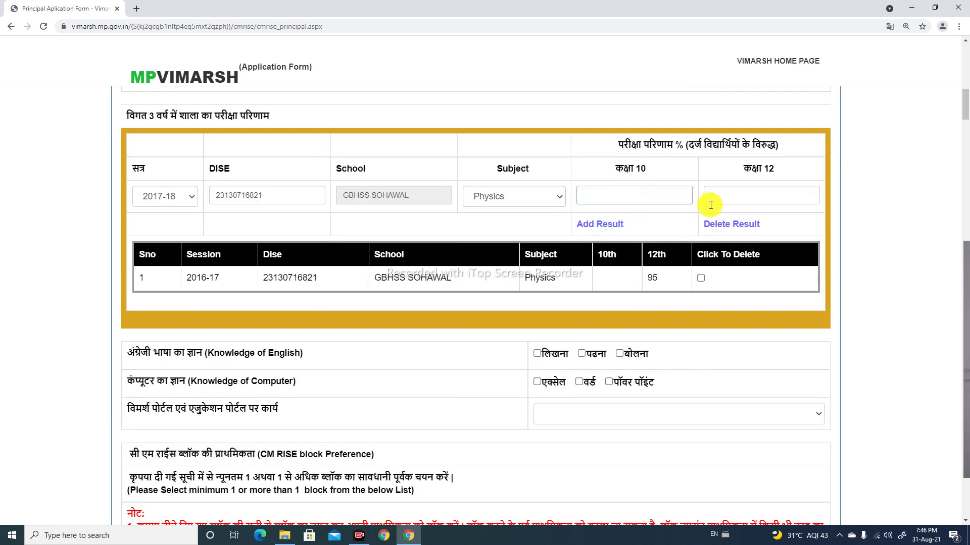
left_click(722, 199)
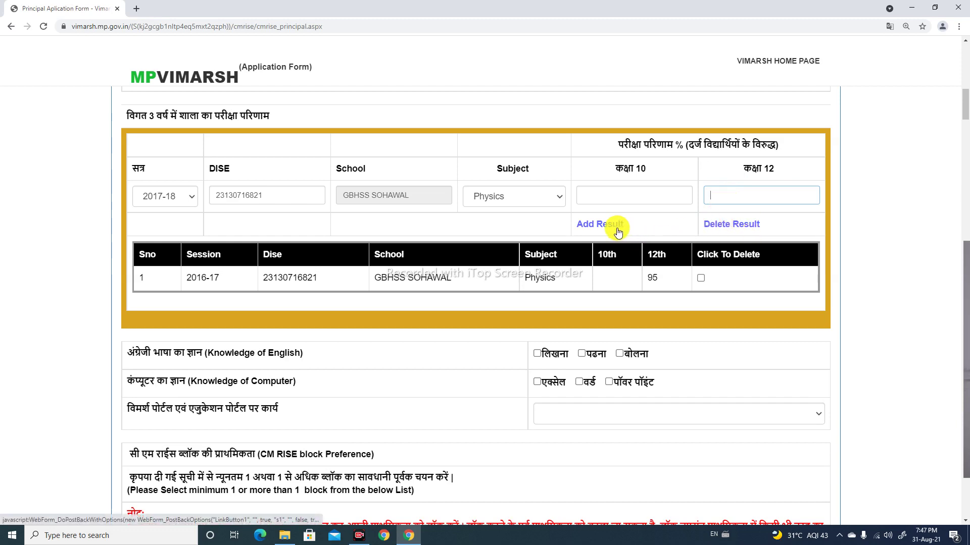
left_click(701, 278)
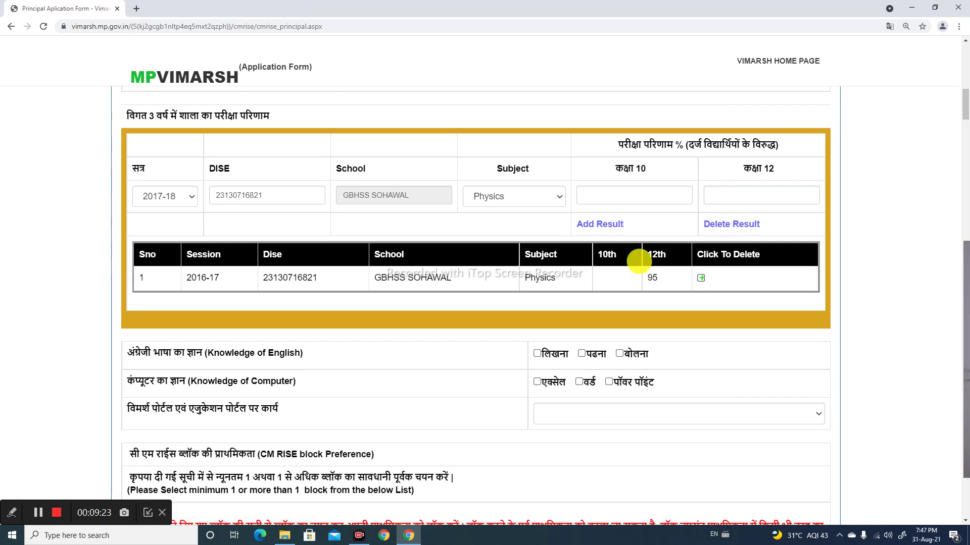
mouse_move(184, 262)
left_mouse_down()
mouse_move(255, 328)
mouse_move(269, 328)
left_mouse_up()
mouse_move(262, 259)
left_mouse_down()
mouse_move(704, 320)
mouse_move(807, 288)
mouse_move(813, 296)
left_mouse_up()
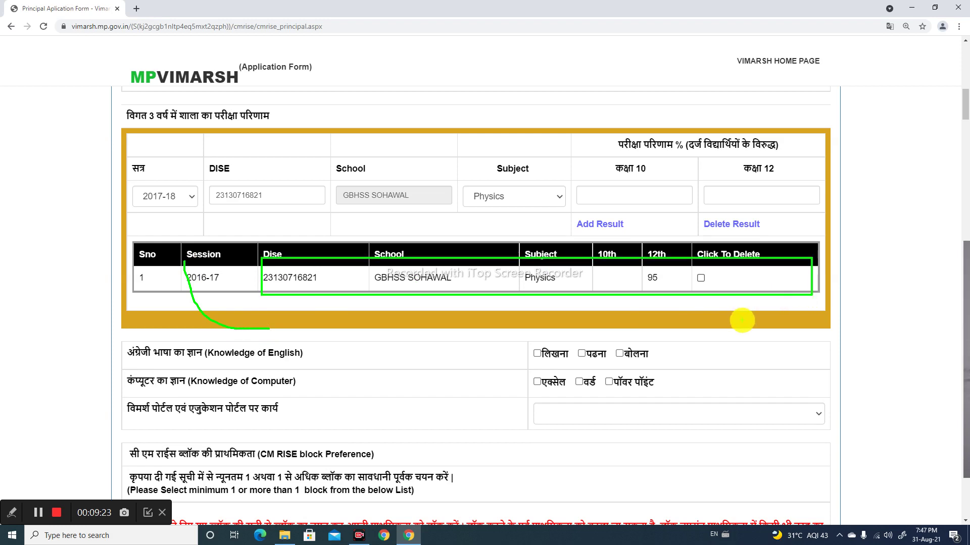
key("Escape")
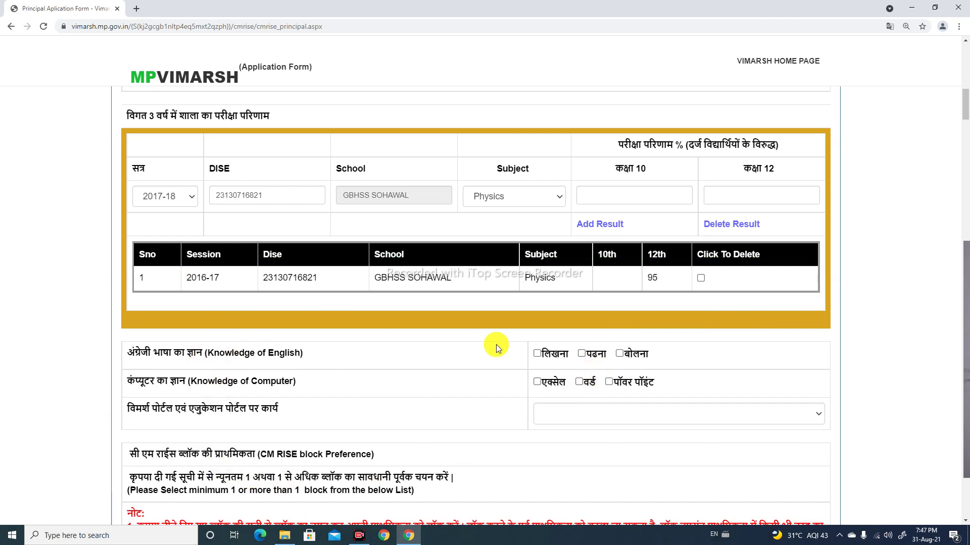
Tick English writing, reading and speaking, and answer हाँ for Vimarsh portal work
left_click(537, 354)
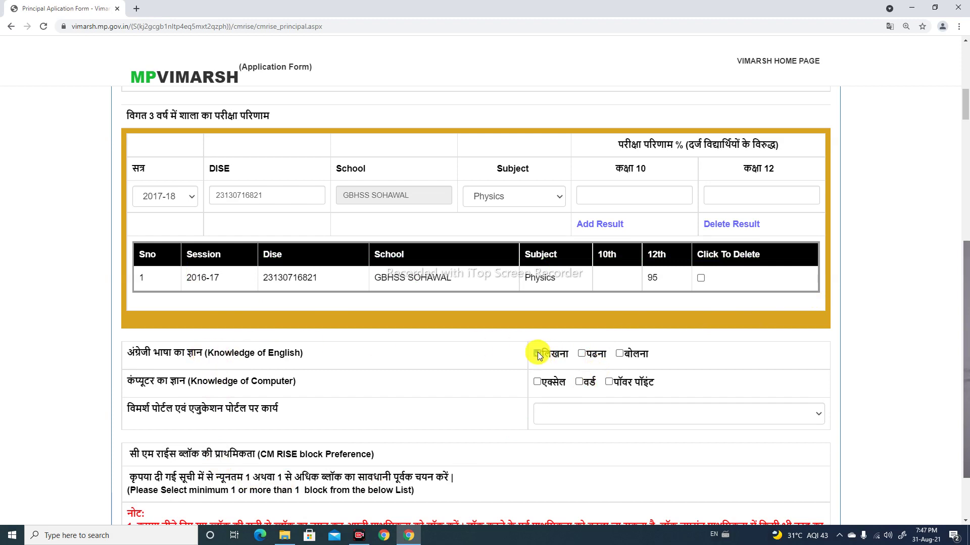
left_click(584, 357)
left_click(620, 355)
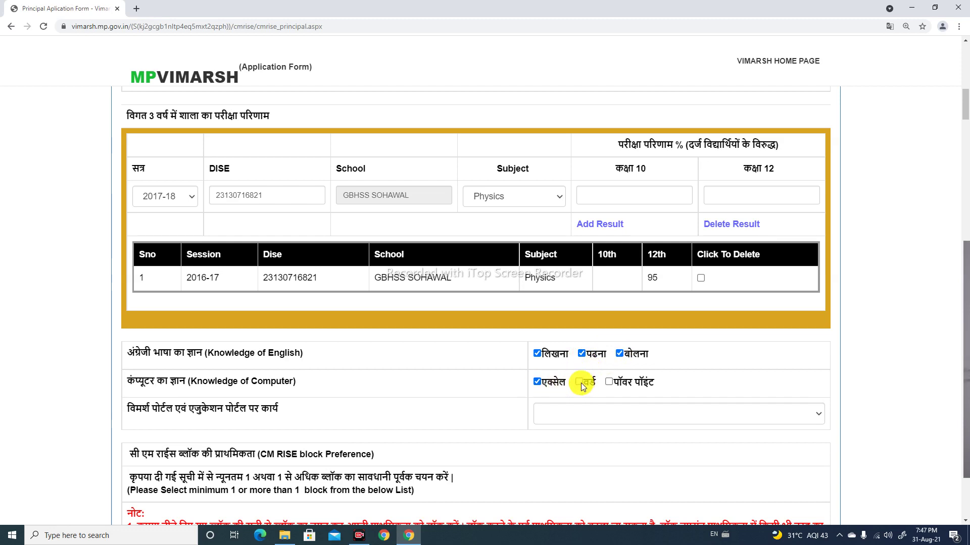
scroll(629, 392, "down", 2)
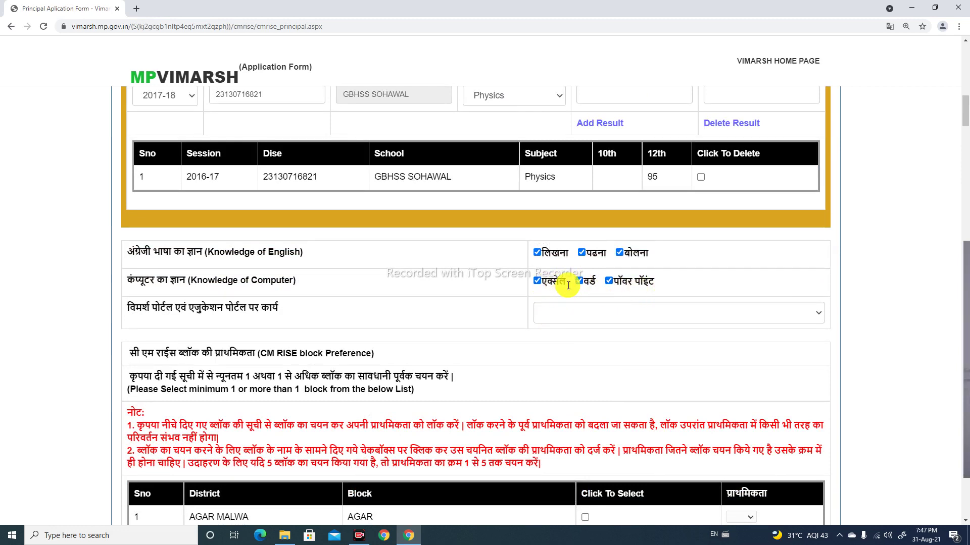
left_click(607, 316)
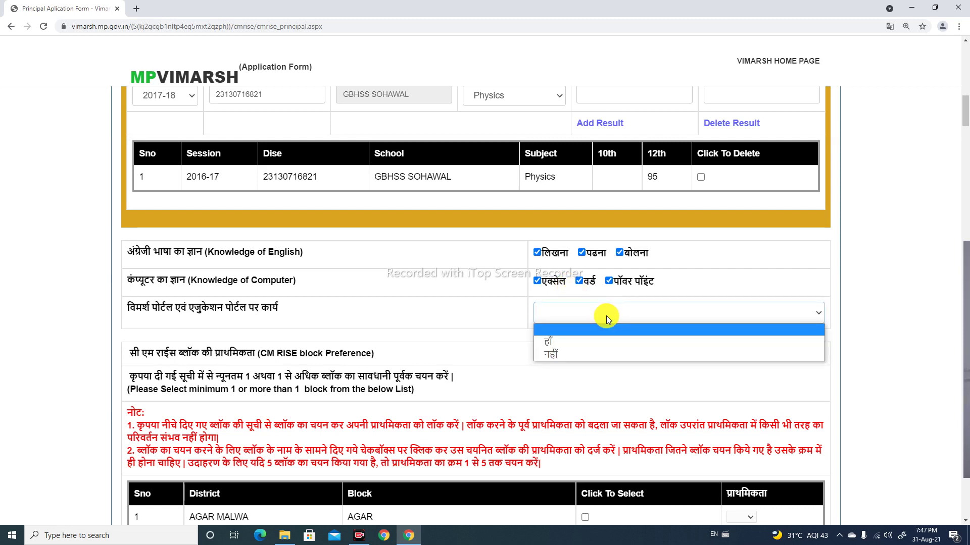
left_click(556, 341)
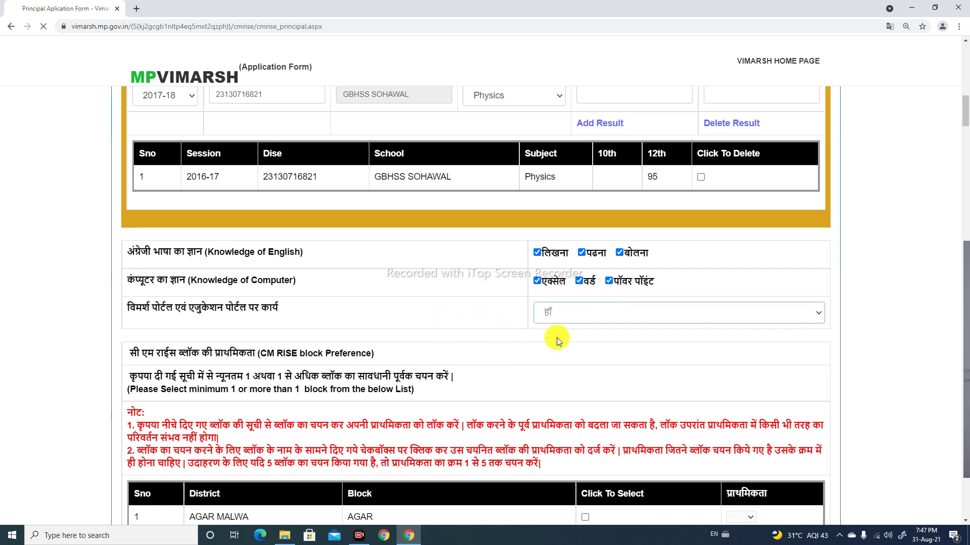
Scroll down the block table and tick MAIHAR in SATNA (row 170) as a preferred block
scroll(568, 340, "down", 2)
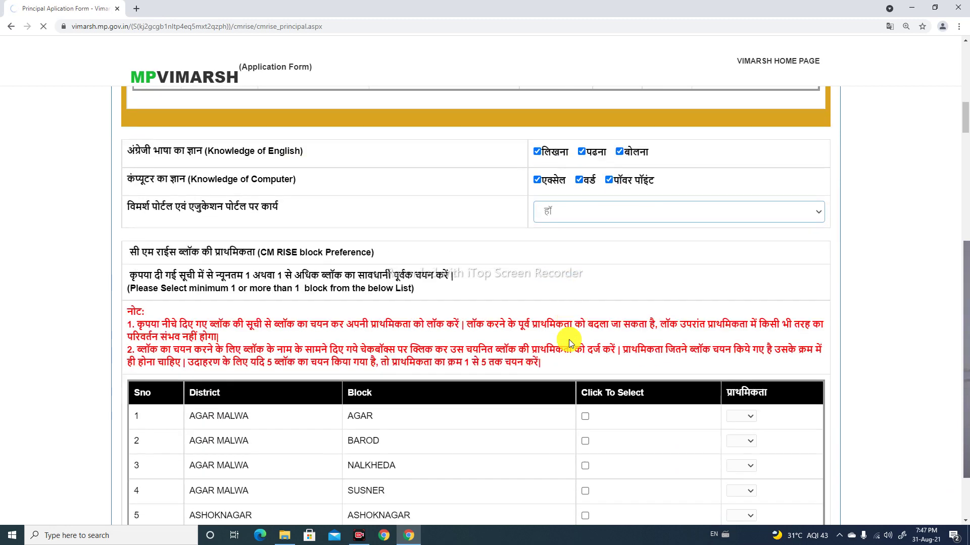
scroll(535, 270, "down", 4)
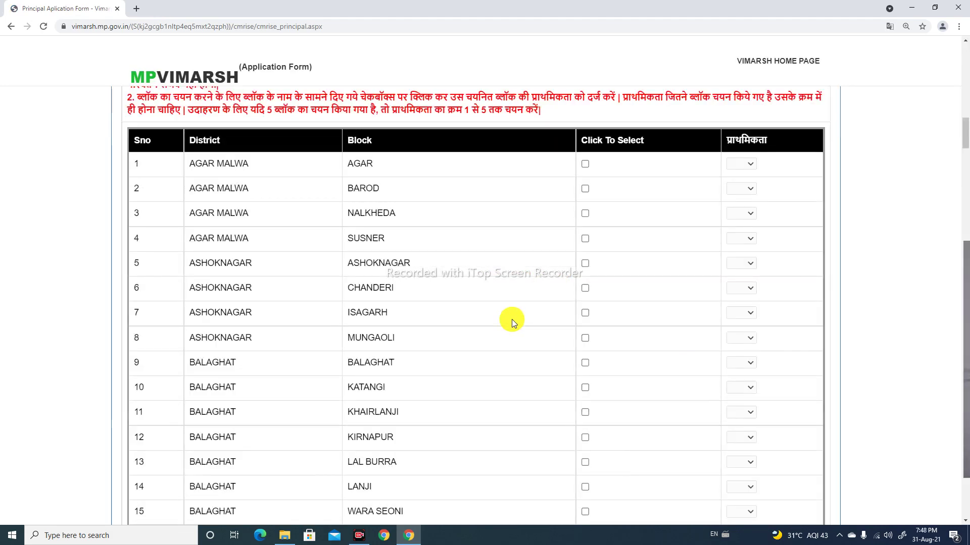
scroll(511, 320, "down", 4)
scroll(511, 319, "down", 5)
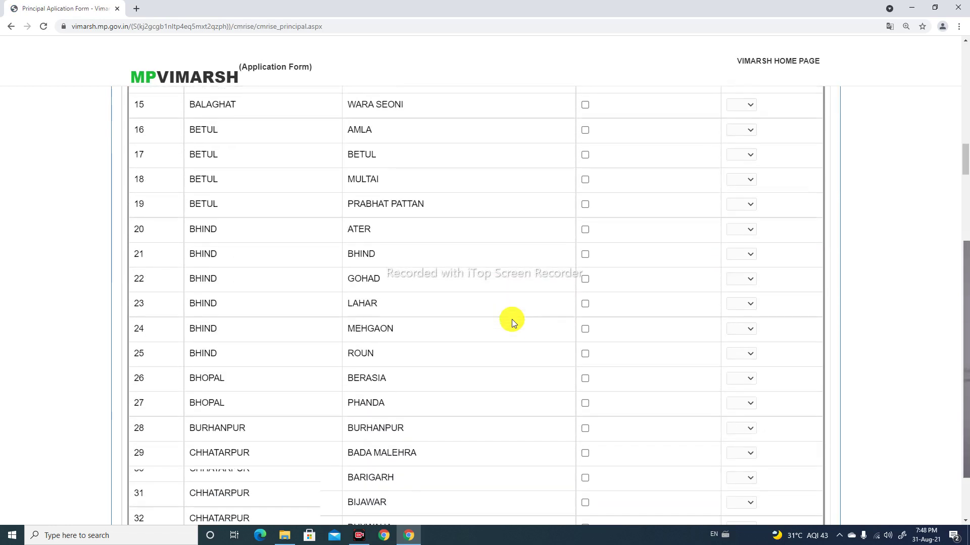
scroll(511, 319, "down", 2)
scroll(511, 324, "down", 8)
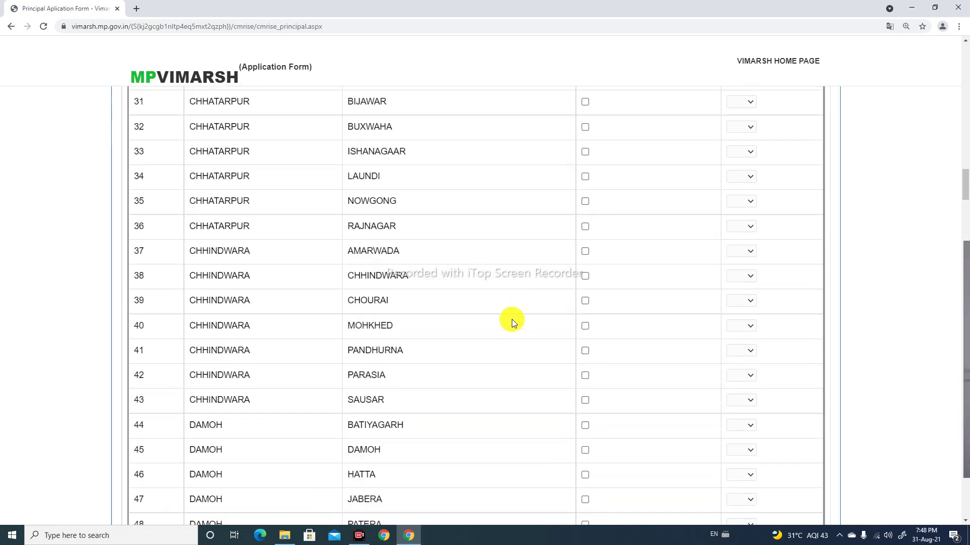
scroll(516, 322, "down", 9)
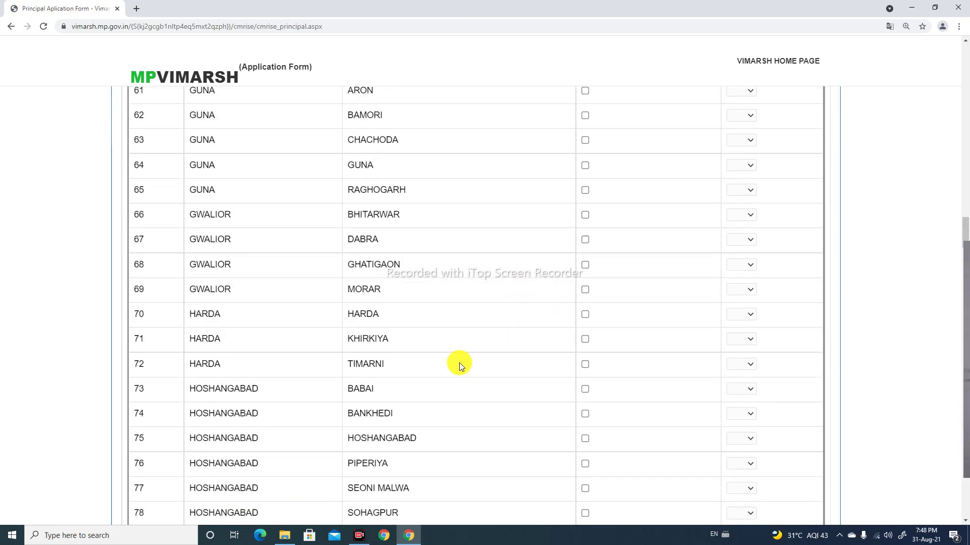
scroll(460, 365, "down", 4)
scroll(459, 362, "down", 12)
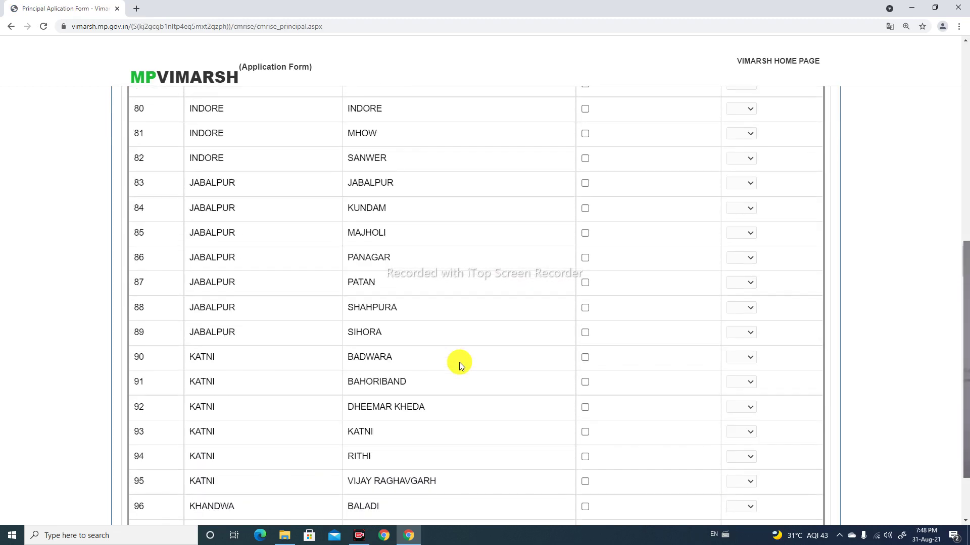
scroll(460, 361, "down", 3)
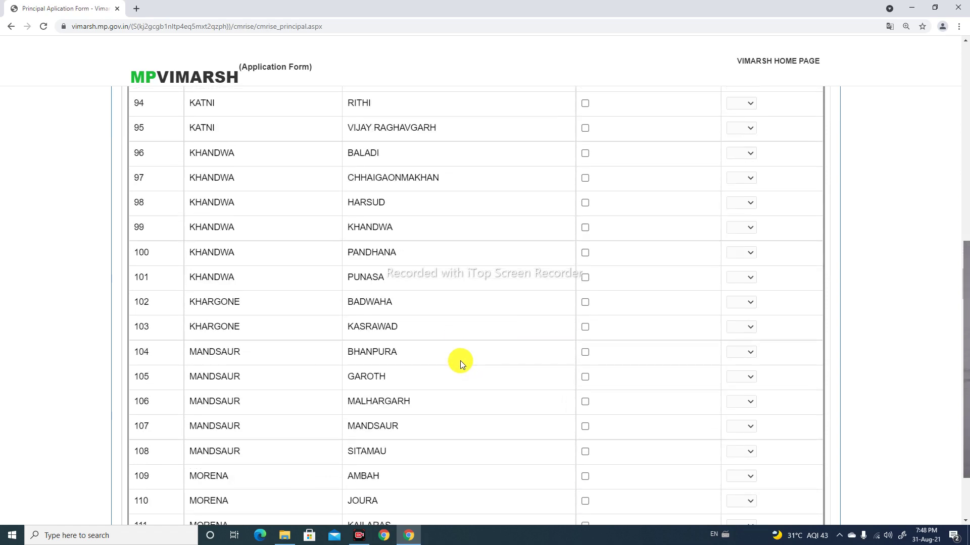
scroll(459, 361, "down", 20)
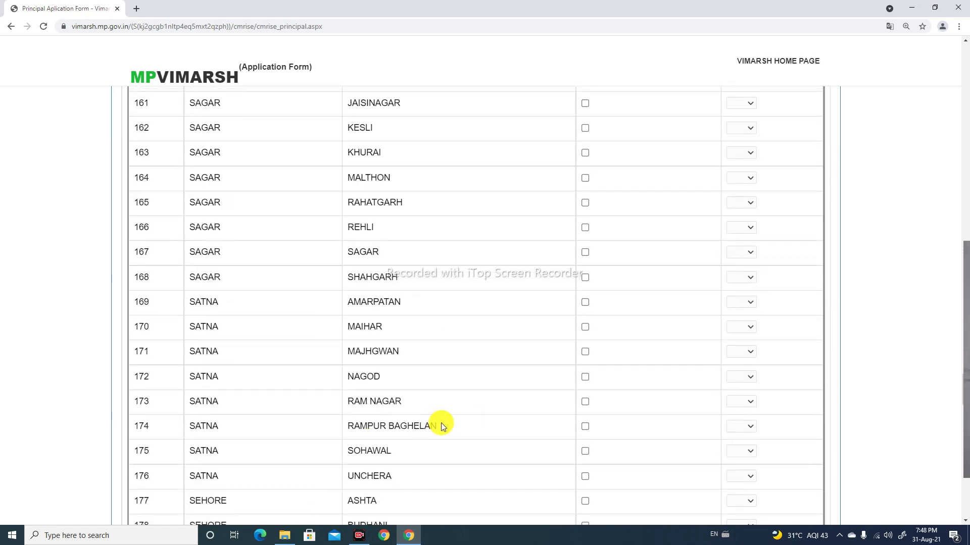
left_click(585, 327)
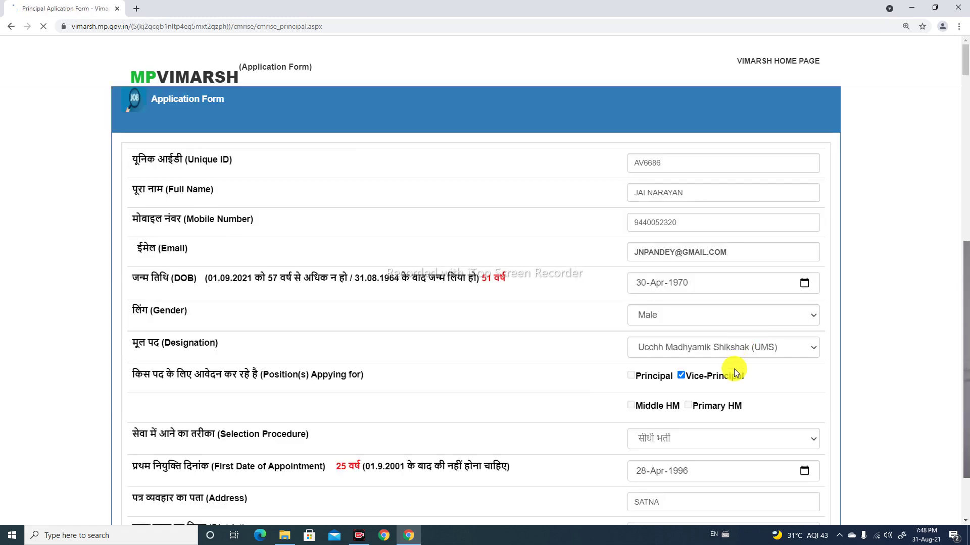
scroll(622, 356, "down", 1)
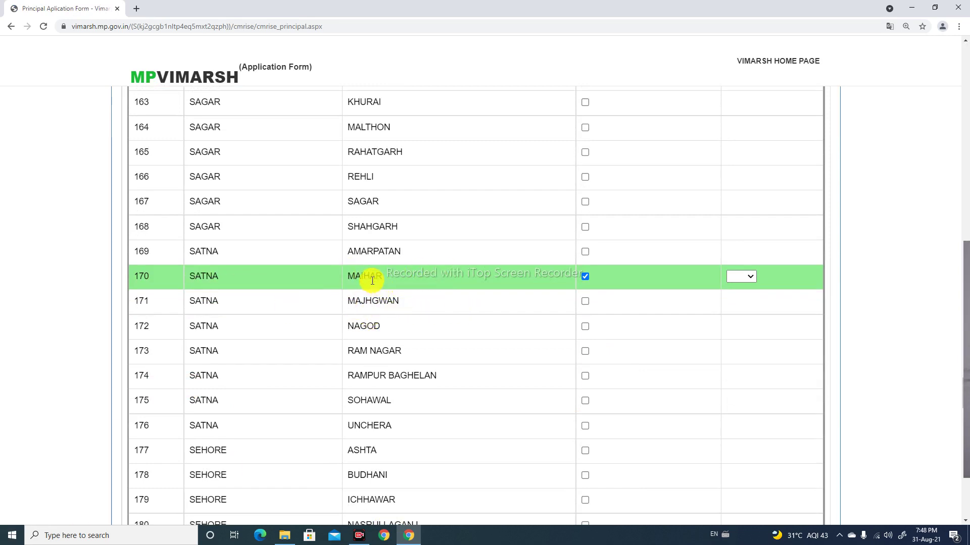
Rank MAIHAR as preference 1, then tick NAGOD in SATNA and rank it preference 2
left_click(751, 277)
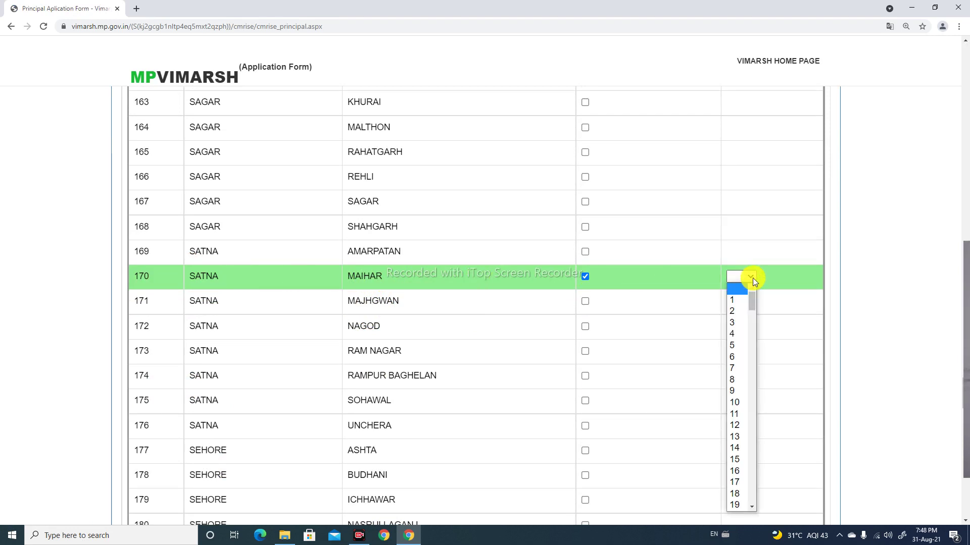
left_click(739, 302)
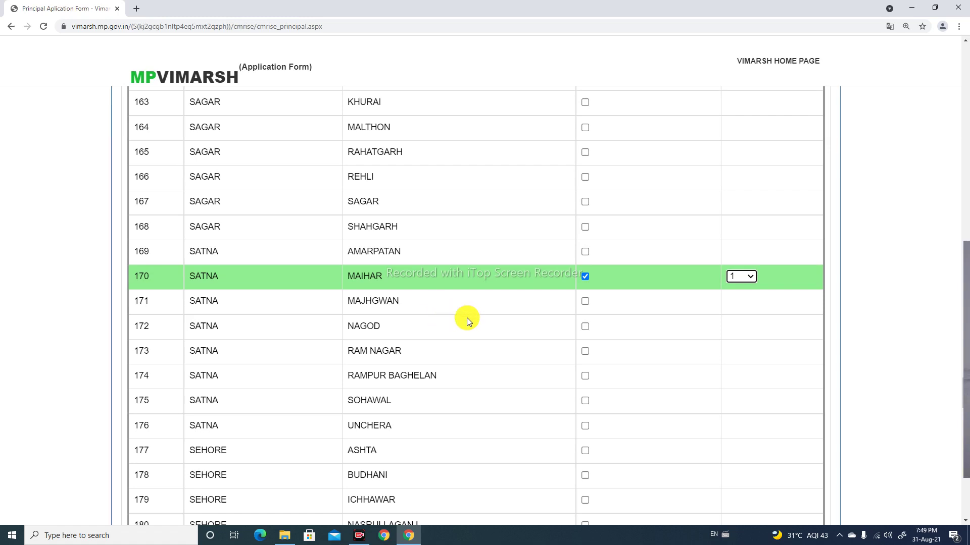
left_click(584, 326)
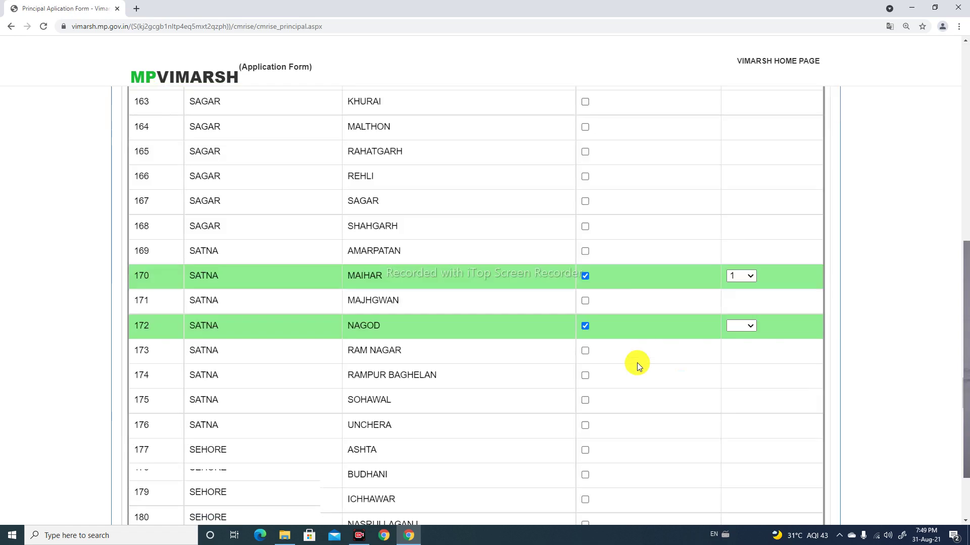
scroll(637, 360, "down", 20)
scroll(635, 359, "up", 5)
scroll(636, 359, "up", 18)
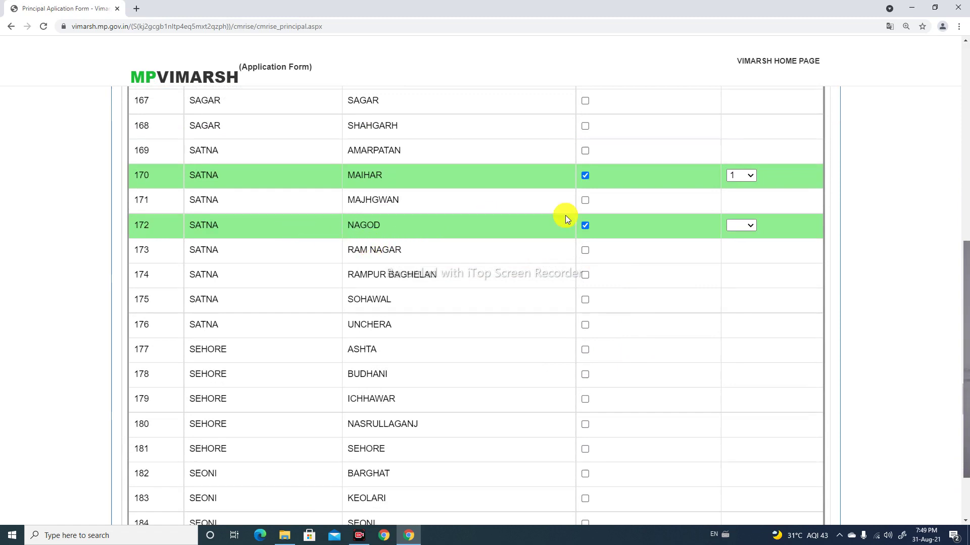
left_click(752, 228)
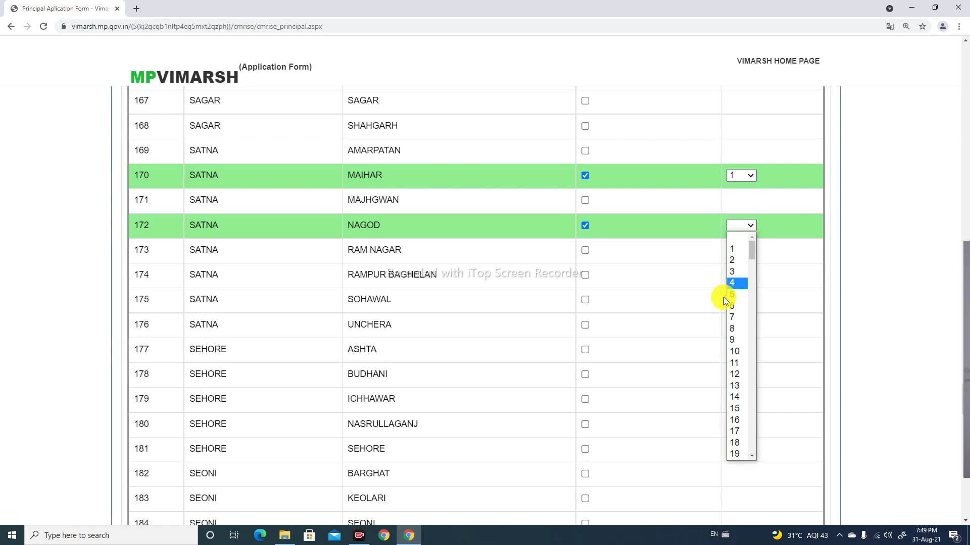
left_click(731, 260)
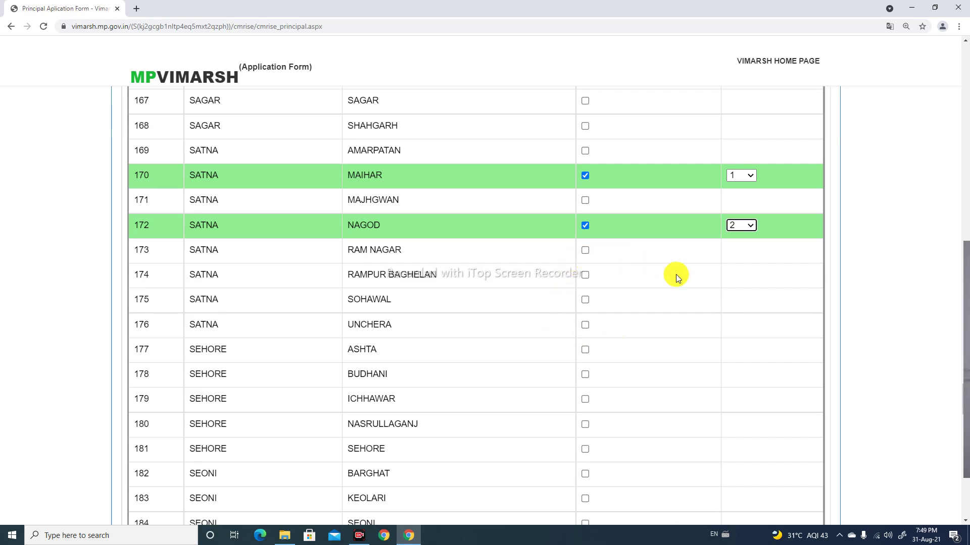
scroll(645, 313, "down", 20)
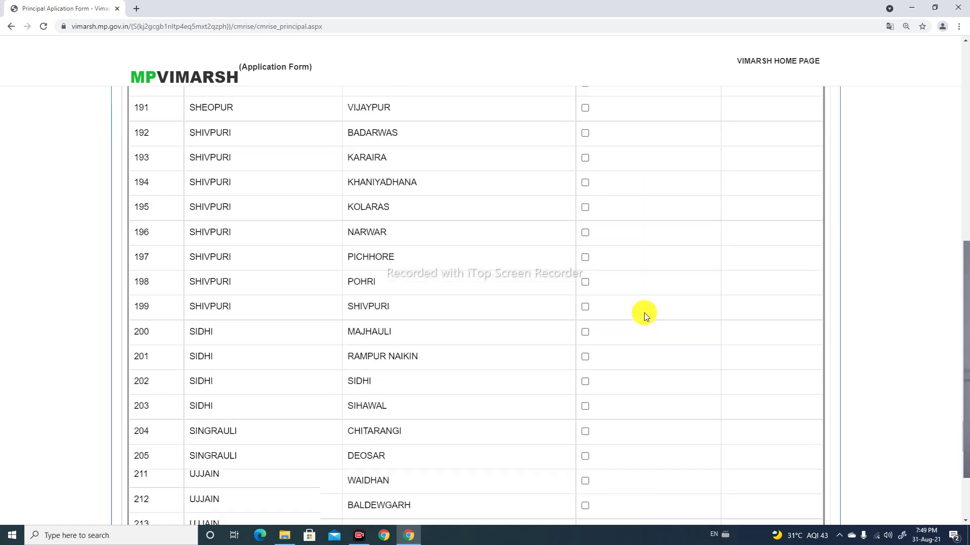
Scroll past the block table to the passport photo upload section (.Jpg, up to 400 KB)
scroll(644, 313, "down", 8)
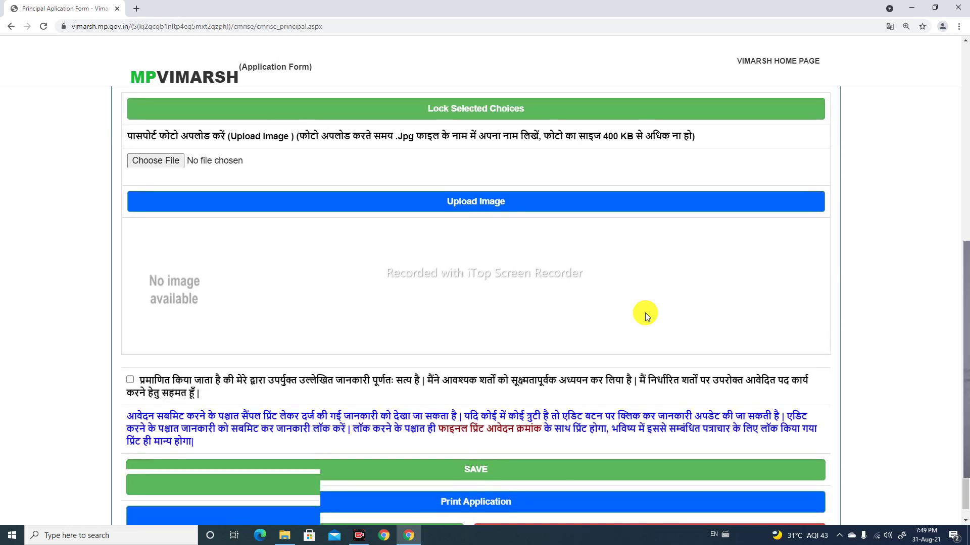
scroll(644, 313, "up", 2)
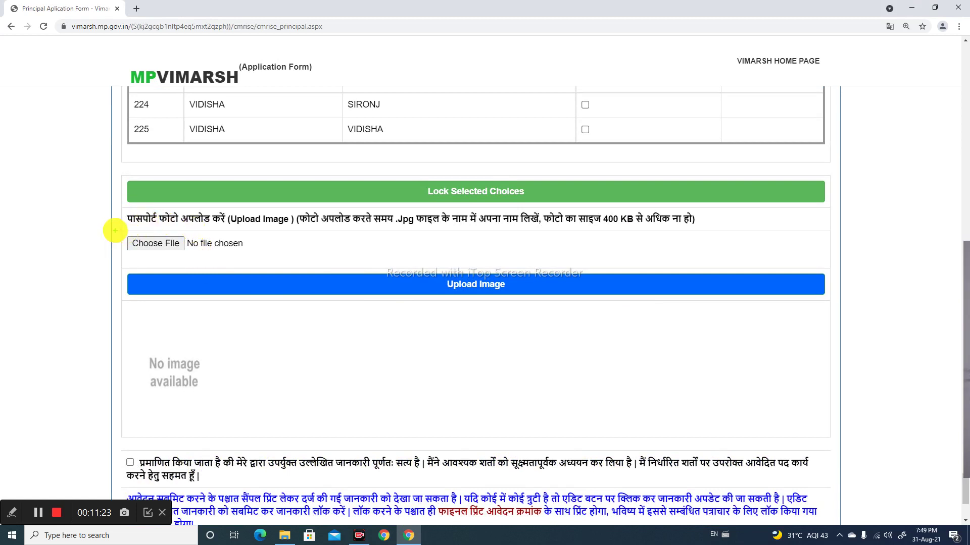
mouse_move(115, 226)
left_mouse_down()
mouse_move(130, 251)
mouse_move(288, 266)
mouse_move(348, 252)
mouse_move(396, 213)
left_mouse_up()
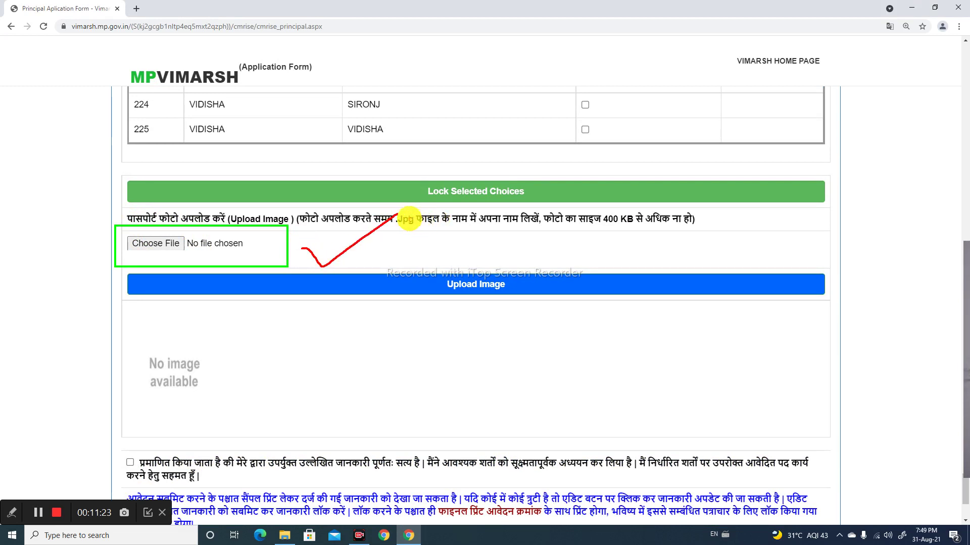
left_click_drag(390, 210, 420, 232)
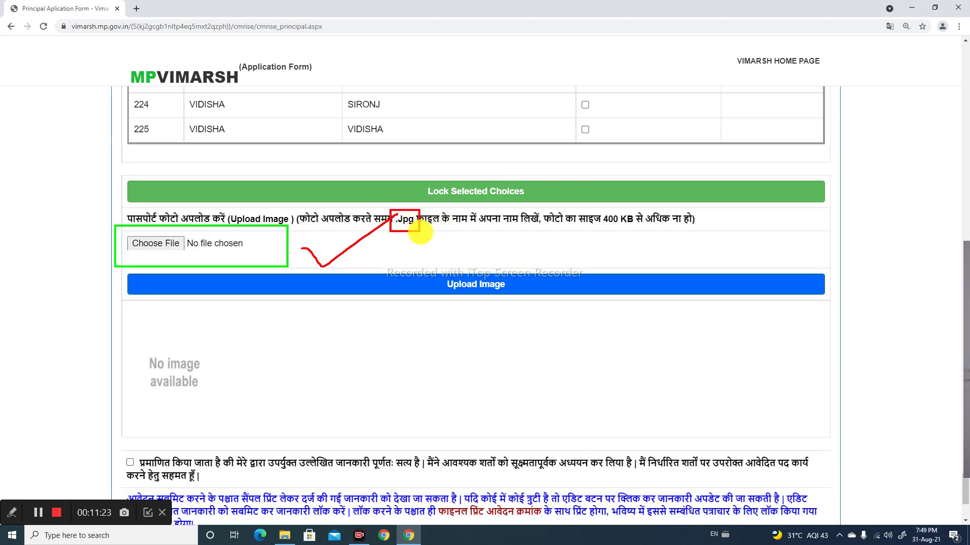
mouse_move(586, 209)
left_mouse_down()
mouse_move(610, 236)
mouse_move(646, 237)
left_mouse_up()
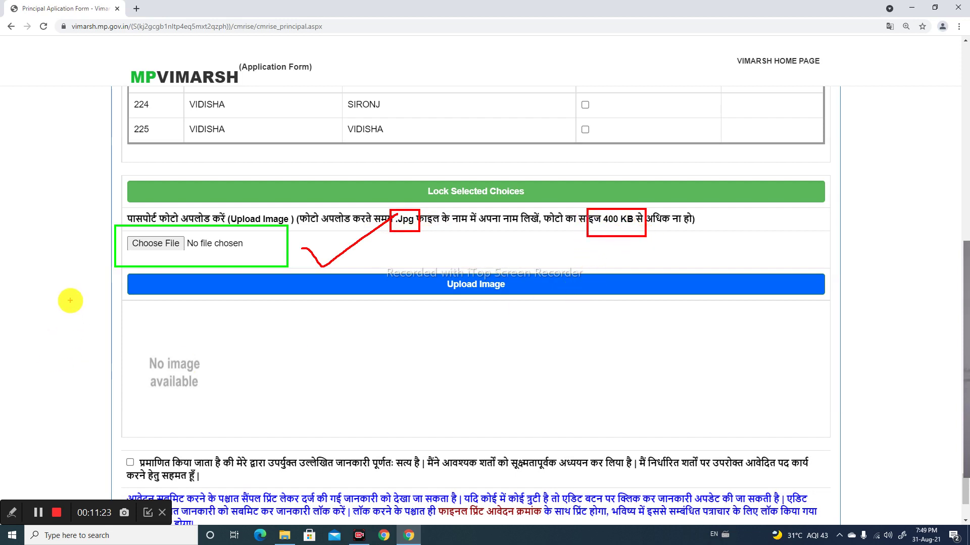
key("Escape")
left_click(153, 246)
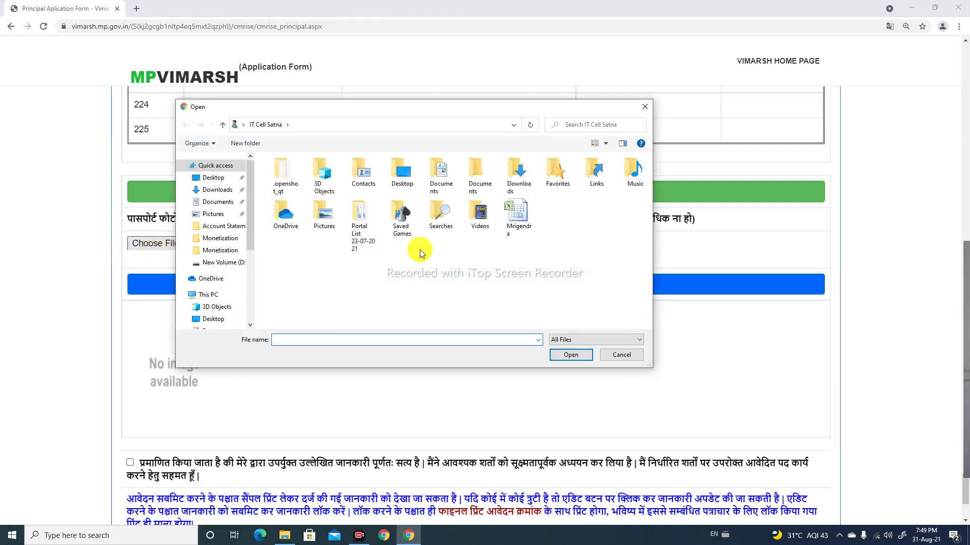
double_click(392, 179)
left_click(309, 267)
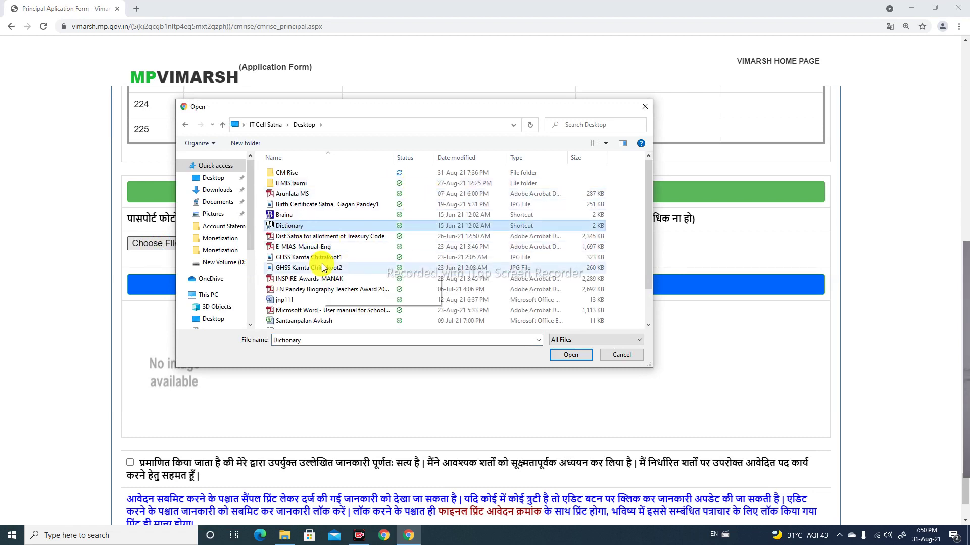
left_click(618, 355)
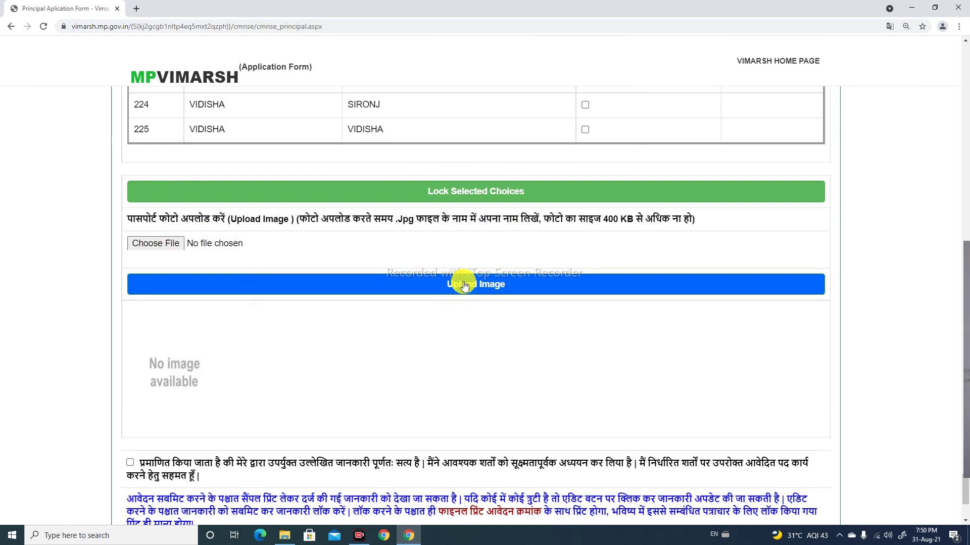
Tick the end-of-form declaration confirming all entered information is true
scroll(356, 311, "down", 3)
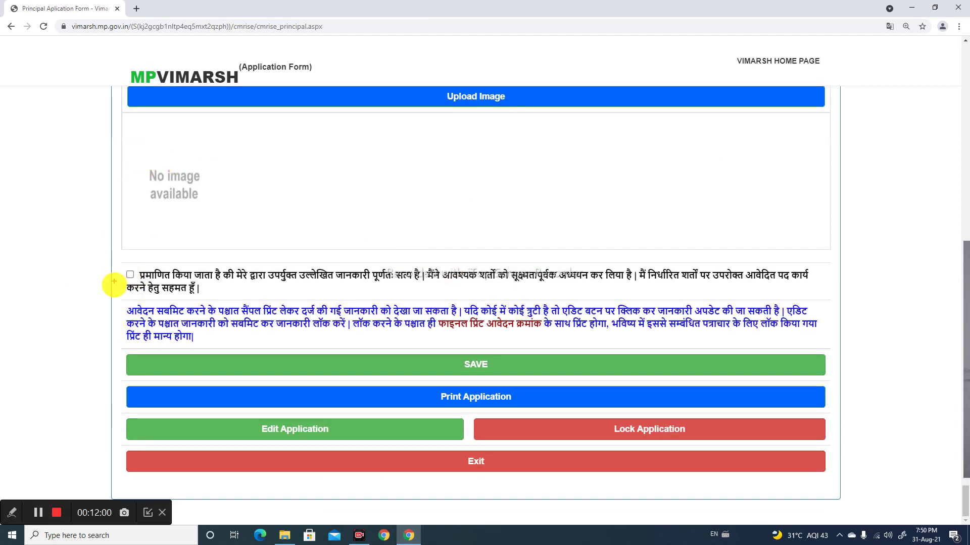
left_click_drag(112, 263, 426, 327)
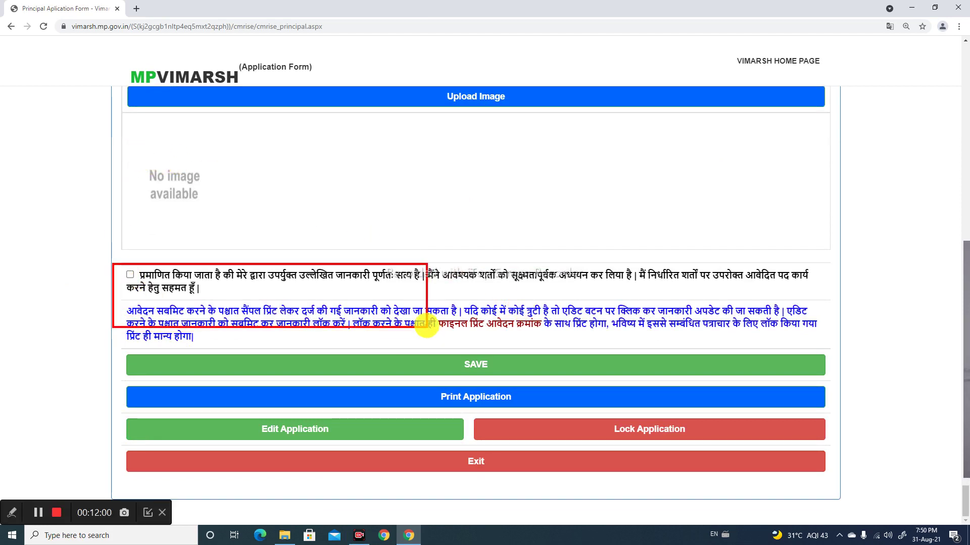
left_click(132, 277)
scroll(298, 288, "down", 5)
scroll(290, 262, "down", 20)
scroll(301, 280, "down", 20)
scroll(379, 323, "down", 20)
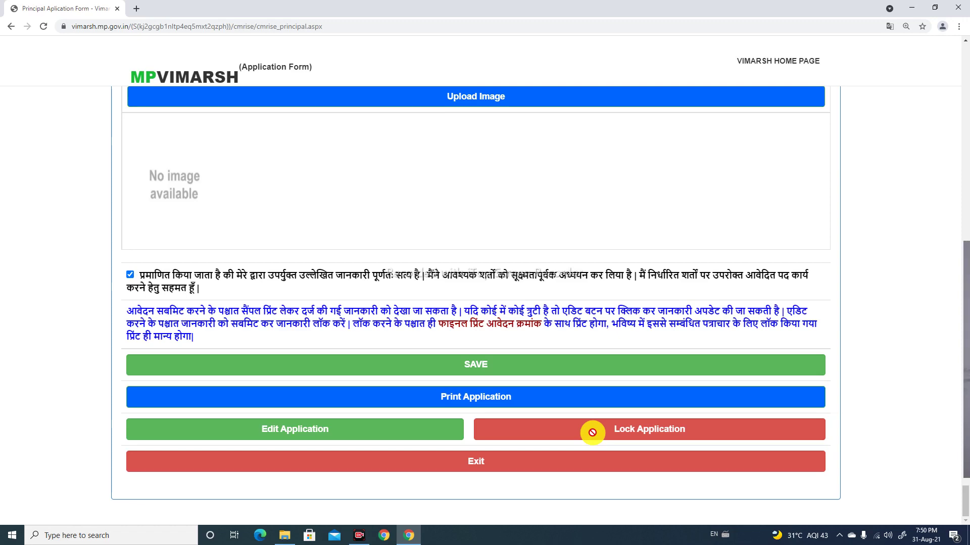
scroll(593, 433, "up", 2)
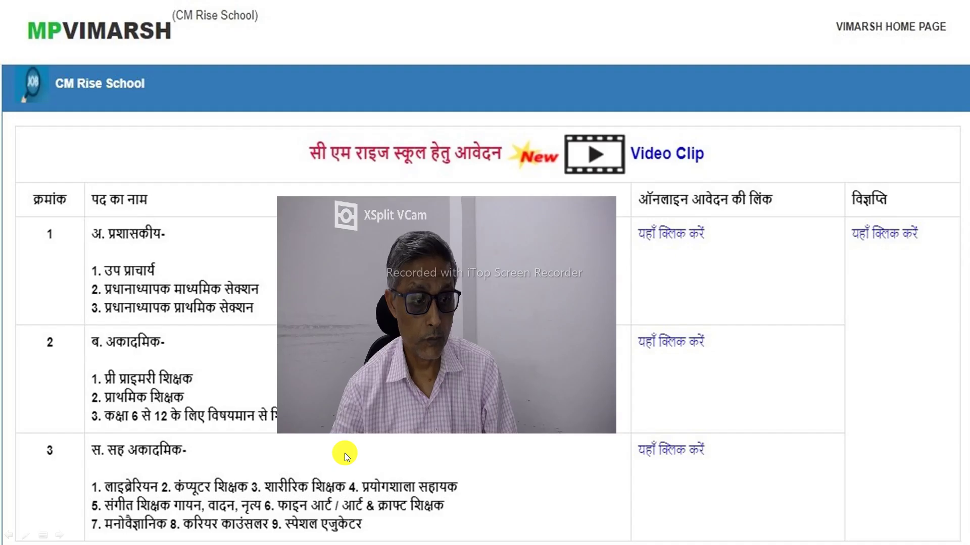